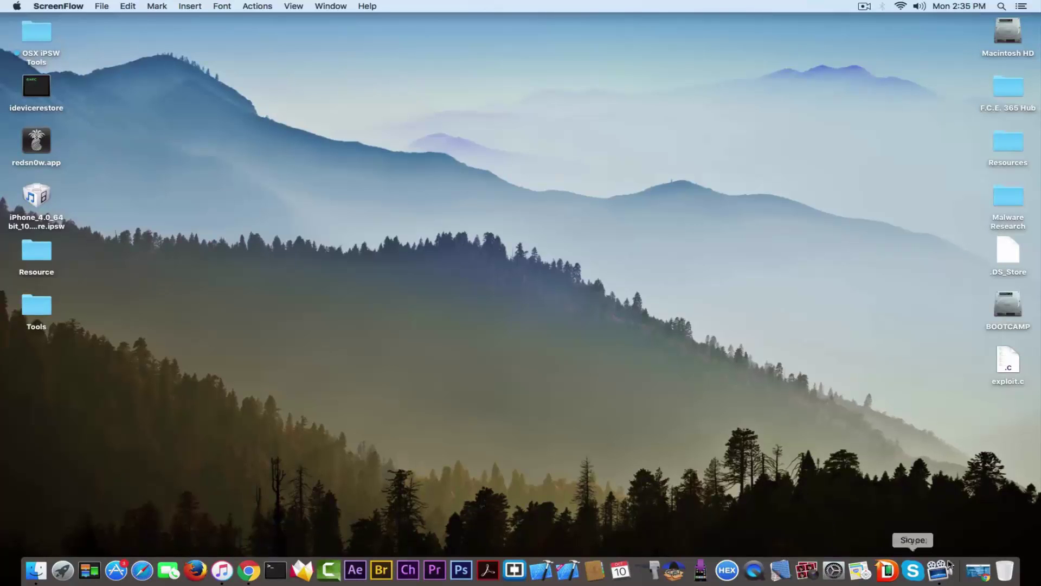
Step: Restore Chrome from the Dock to show the Tenorshare iPhone Data Recovery for Mac page with its version 7.0.0.2 free trial
{"action": "mouse_move", "coordinate": [1040, 585]}
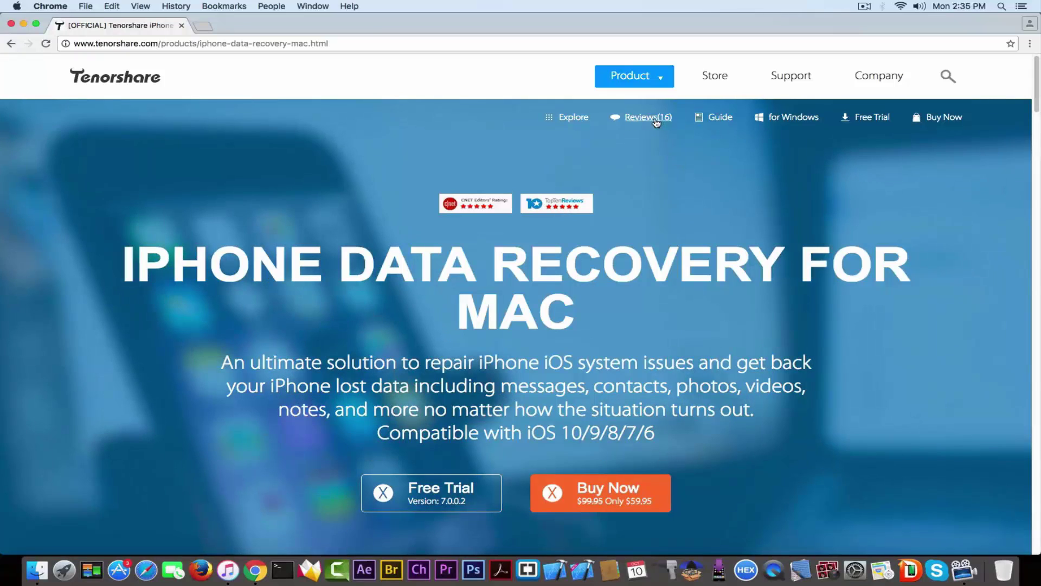
Step: Read through the iPhone Data Recovery customer reviews, then go to the product Overview page
{"action": "left_click", "coordinate": [656, 122]}
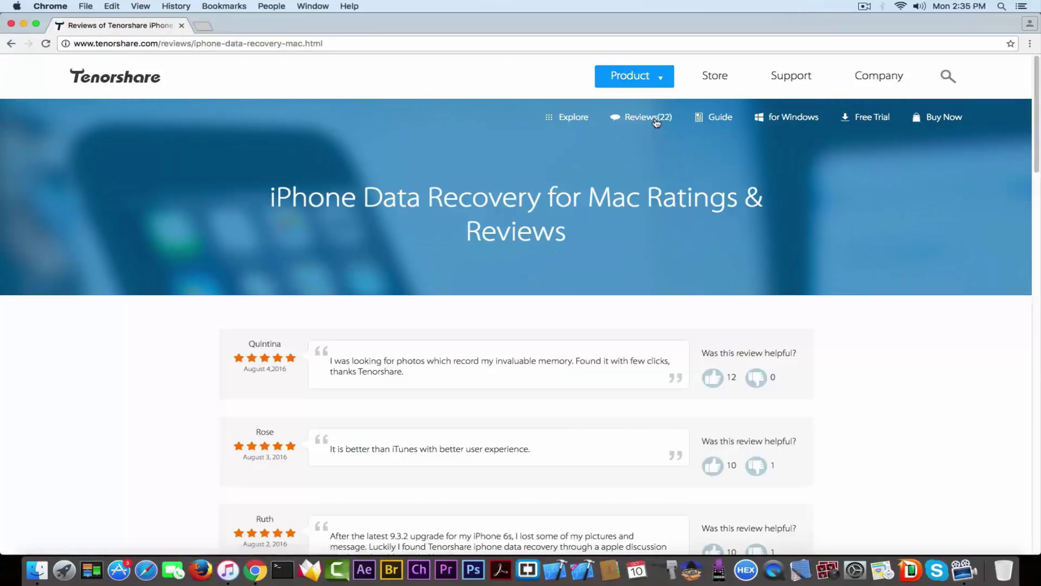
{"action": "scroll", "coordinate": [656, 122], "scroll_direction": "down", "scroll_amount": 3}
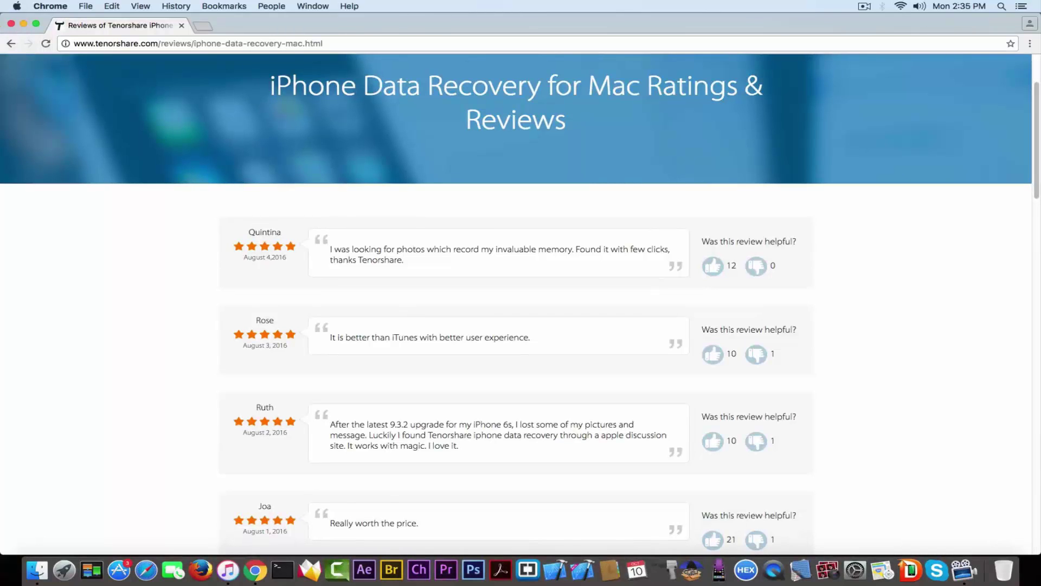
{"action": "scroll", "coordinate": [520, 304], "scroll_direction": "down", "scroll_amount": 3}
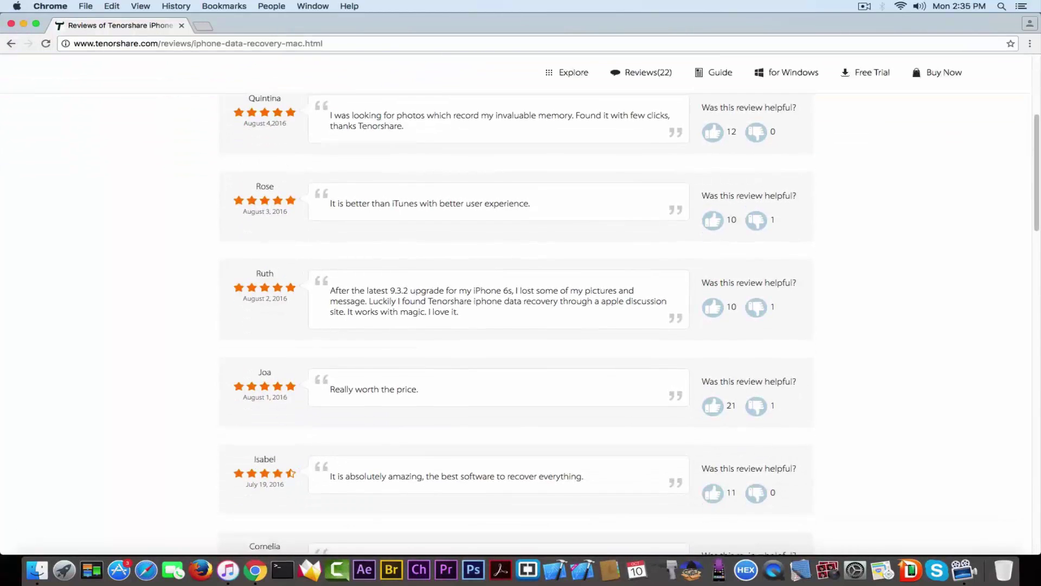
{"action": "scroll", "coordinate": [520, 303], "scroll_direction": "down", "scroll_amount": 4}
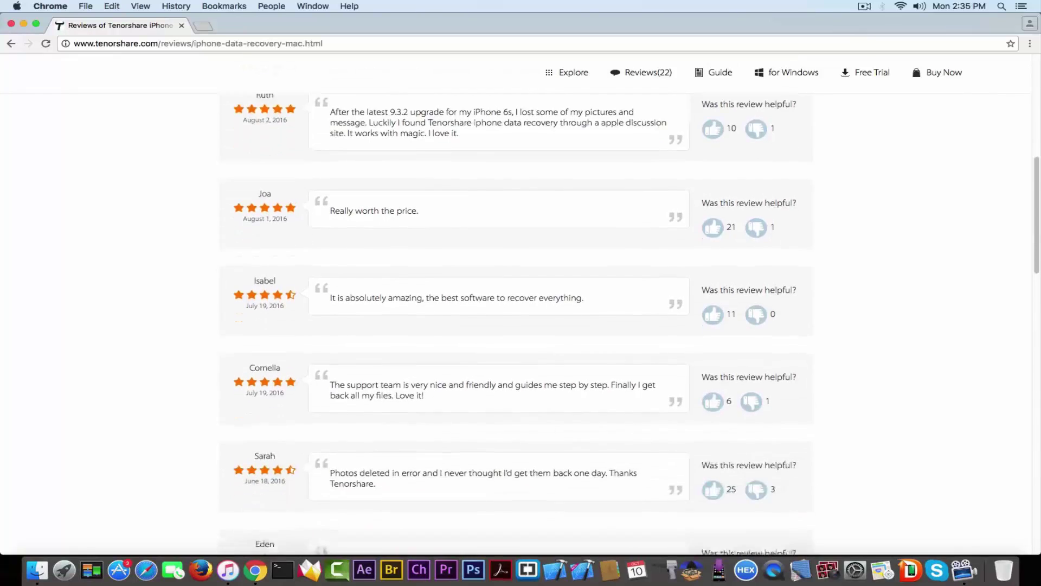
{"action": "scroll", "coordinate": [521, 303], "scroll_direction": "up", "scroll_amount": 10}
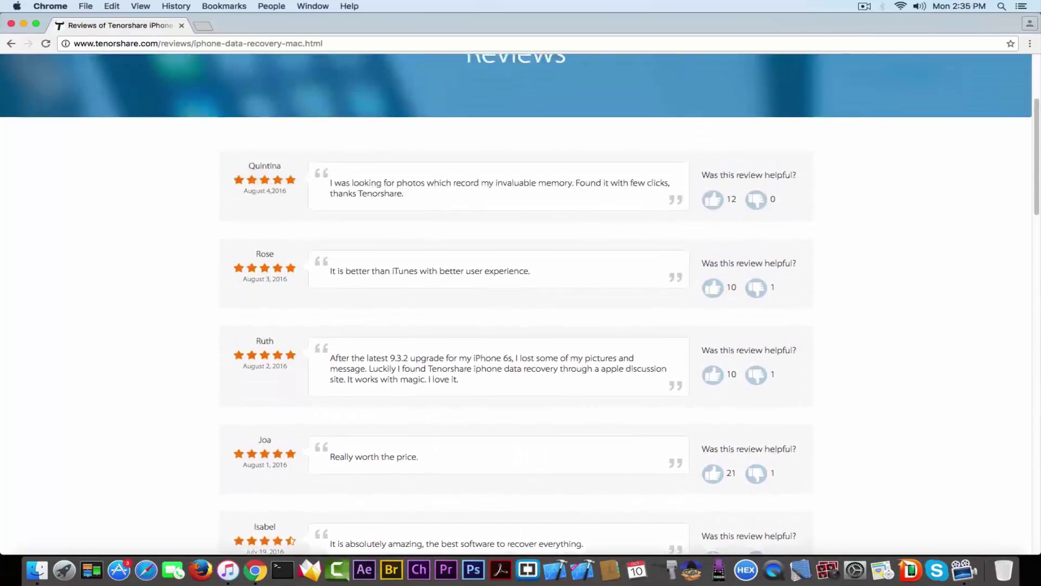
{"action": "scroll", "coordinate": [521, 304], "scroll_direction": "up", "scroll_amount": 1}
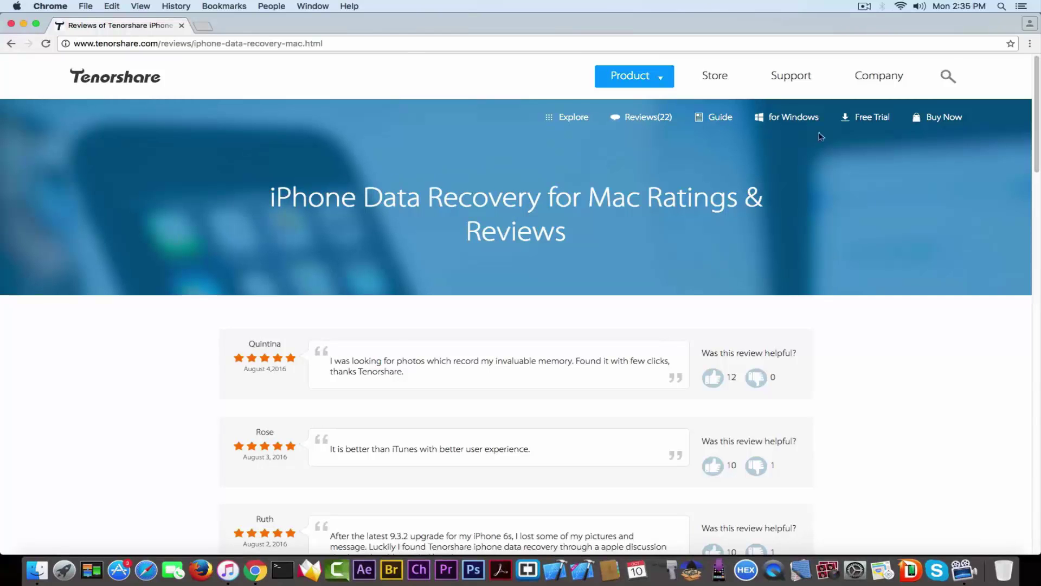
{"action": "left_click", "coordinate": [578, 118]}
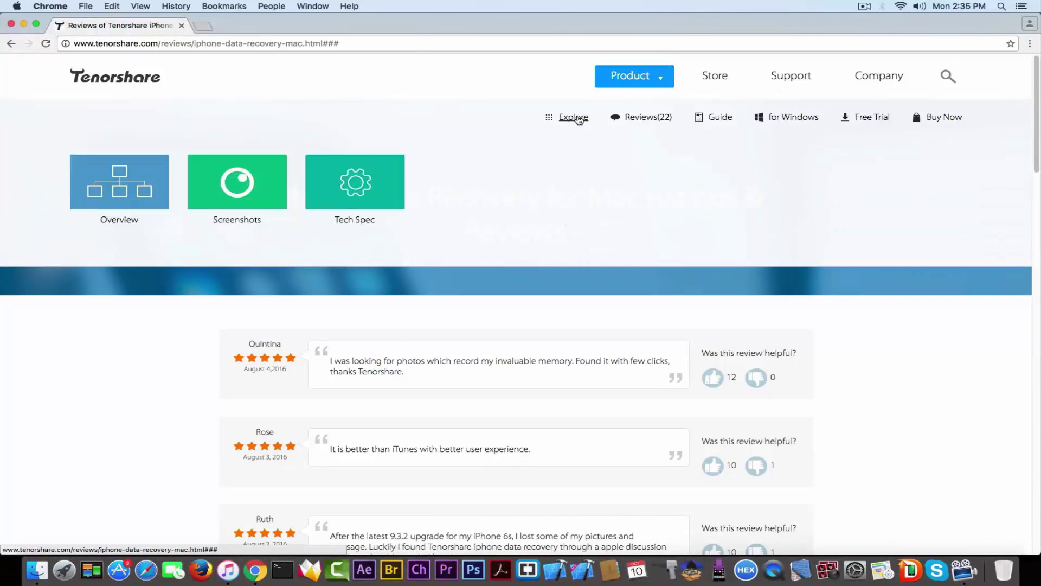
{"action": "left_click", "coordinate": [136, 178]}
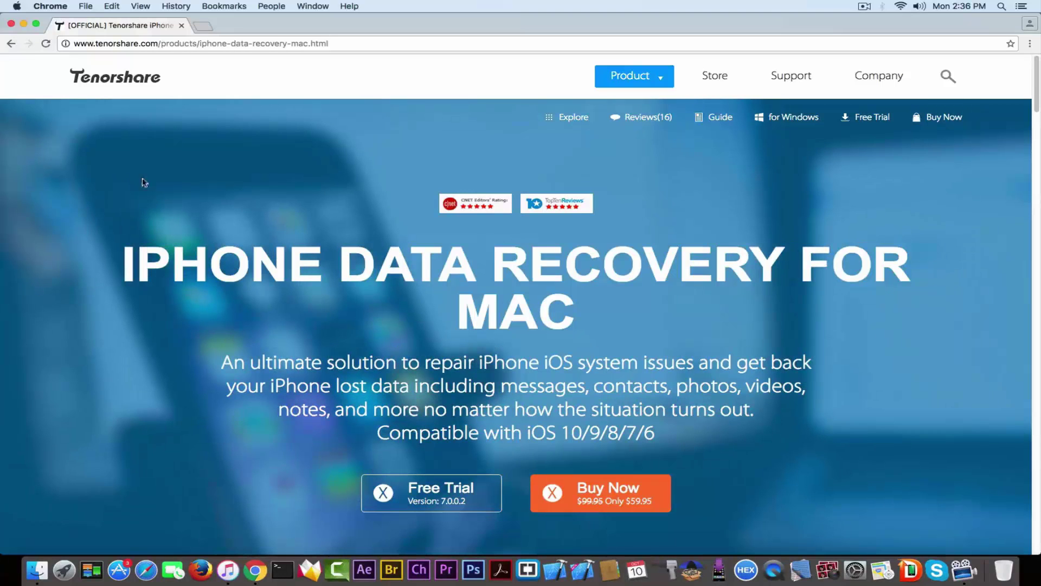
{"action": "left_click", "coordinate": [23, 24]}
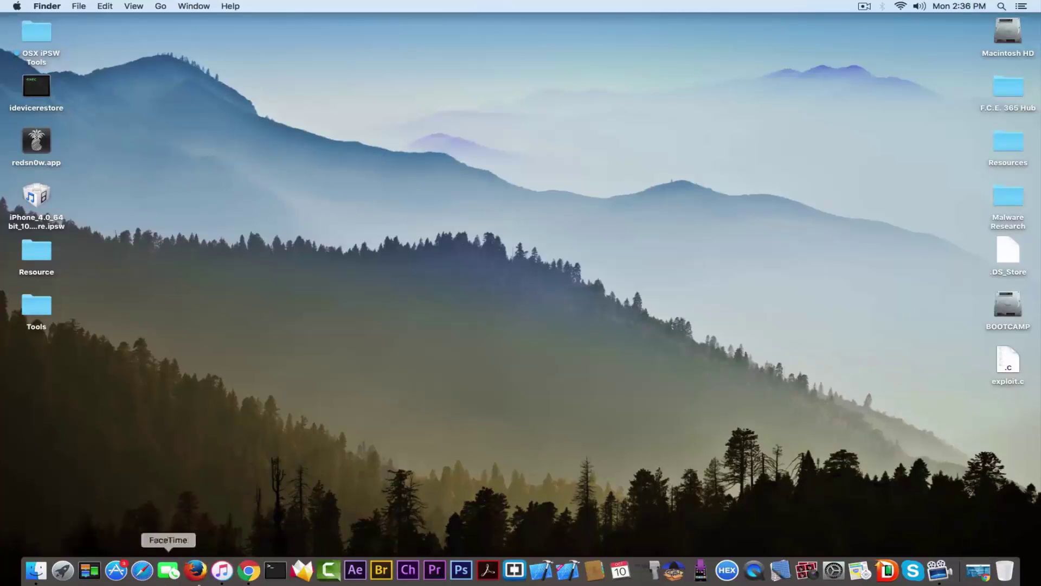
{"action": "left_click", "coordinate": [222, 569]}
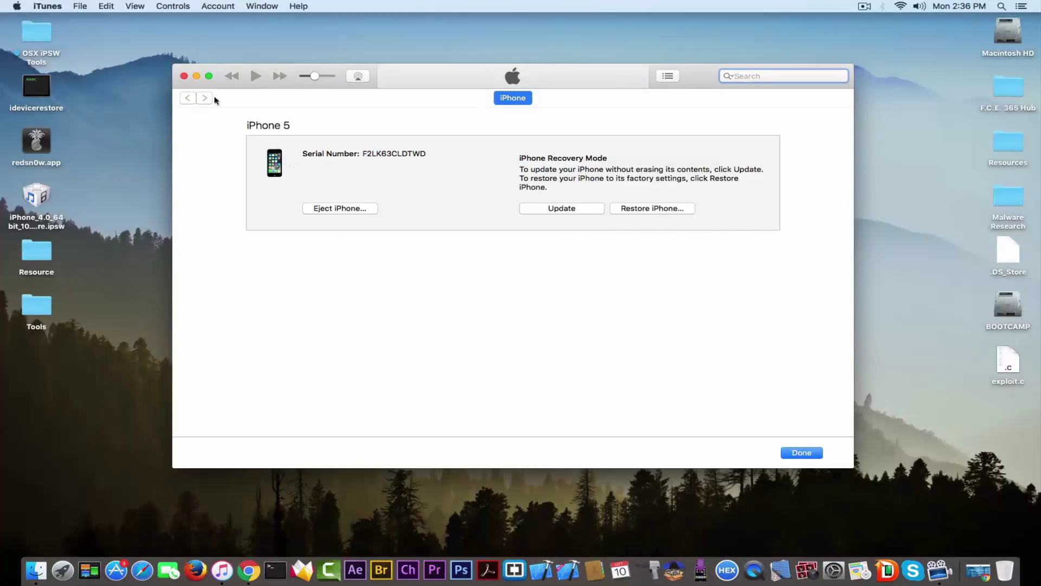
{"action": "left_click", "coordinate": [183, 76]}
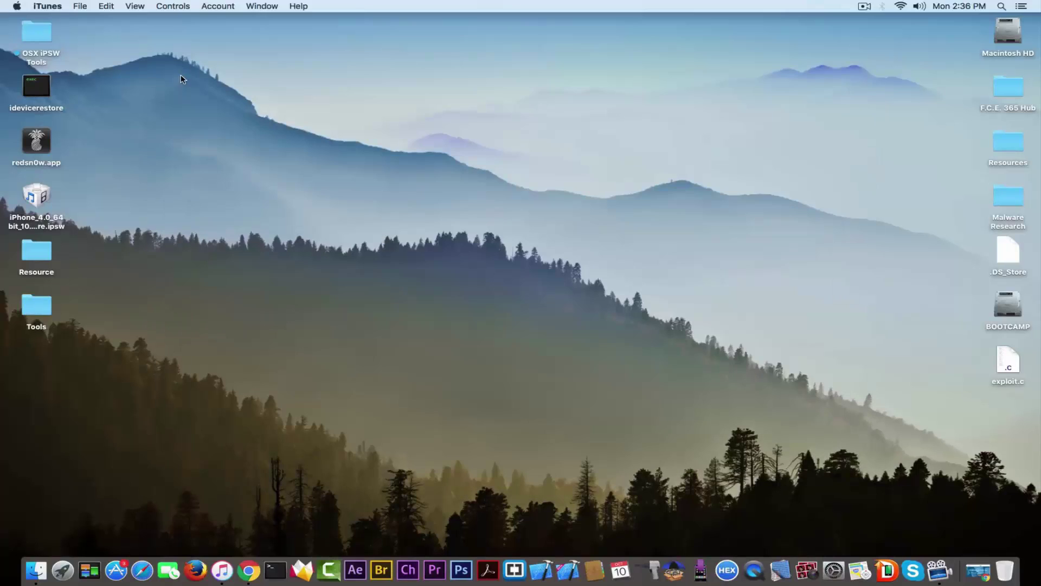
Step: Launch iPhone Data Recovery from the Dock and reposition its window on screen
{"action": "left_click", "coordinate": [888, 570]}
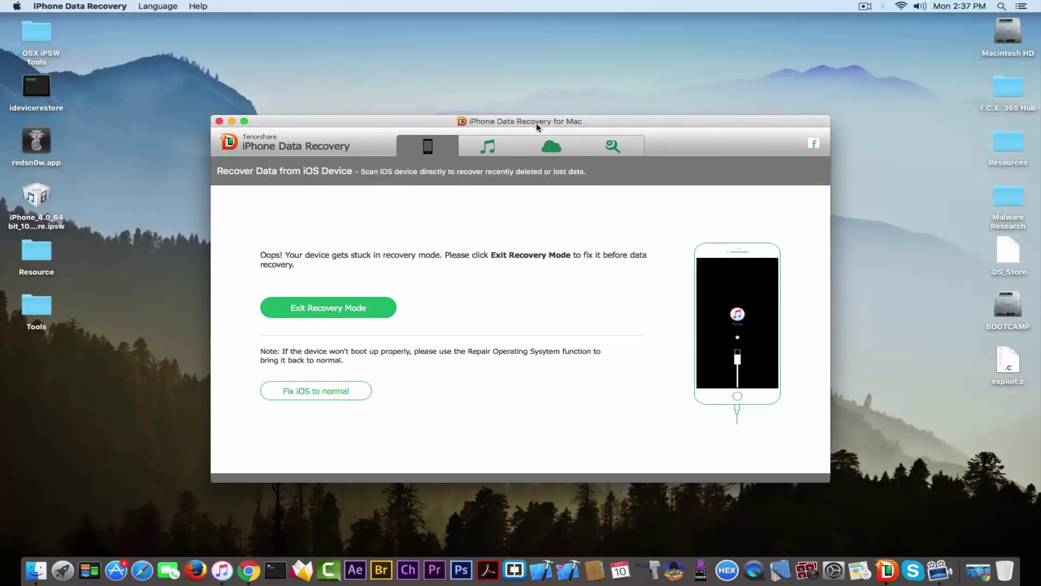
{"action": "left_click_drag", "start_coordinate": [539, 124], "coordinate": [452, 75]}
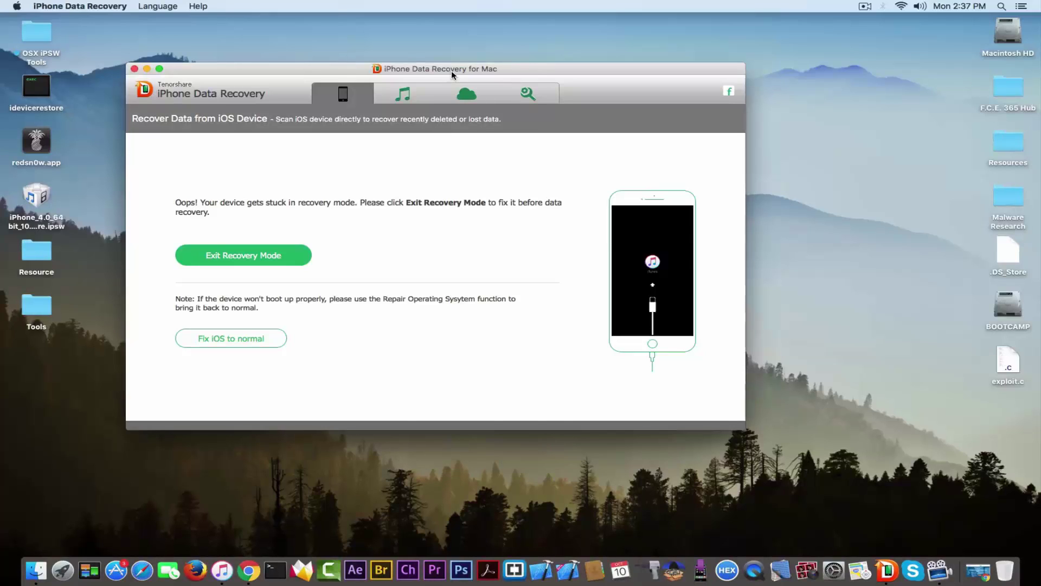
{"action": "left_click_drag", "start_coordinate": [451, 70], "coordinate": [511, 94]}
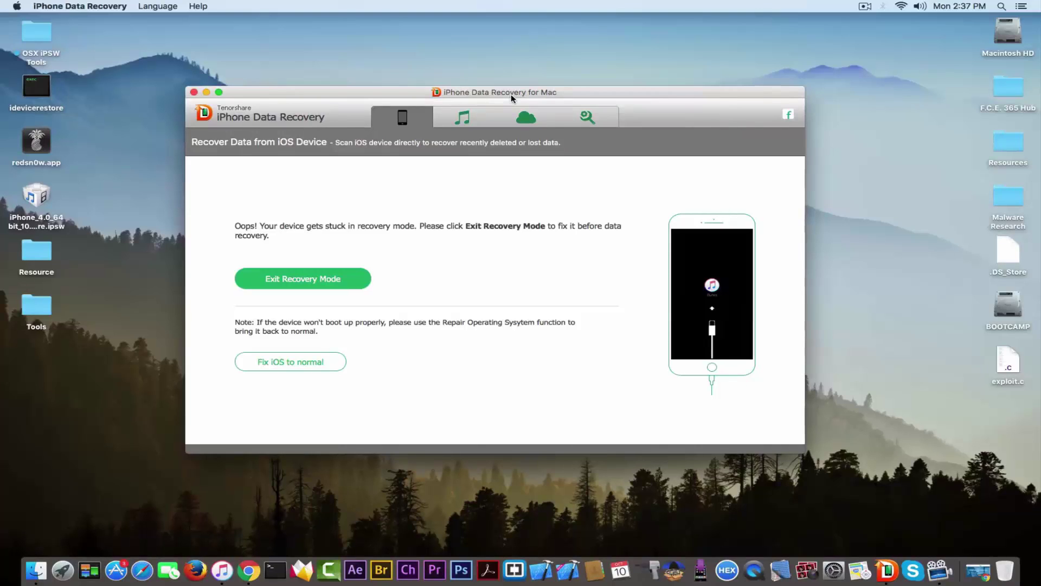
Step: Preview the standard repair firmware download and Advanced Mode pages, then choose Recover from iOS Device
{"action": "left_click", "coordinate": [311, 360]}
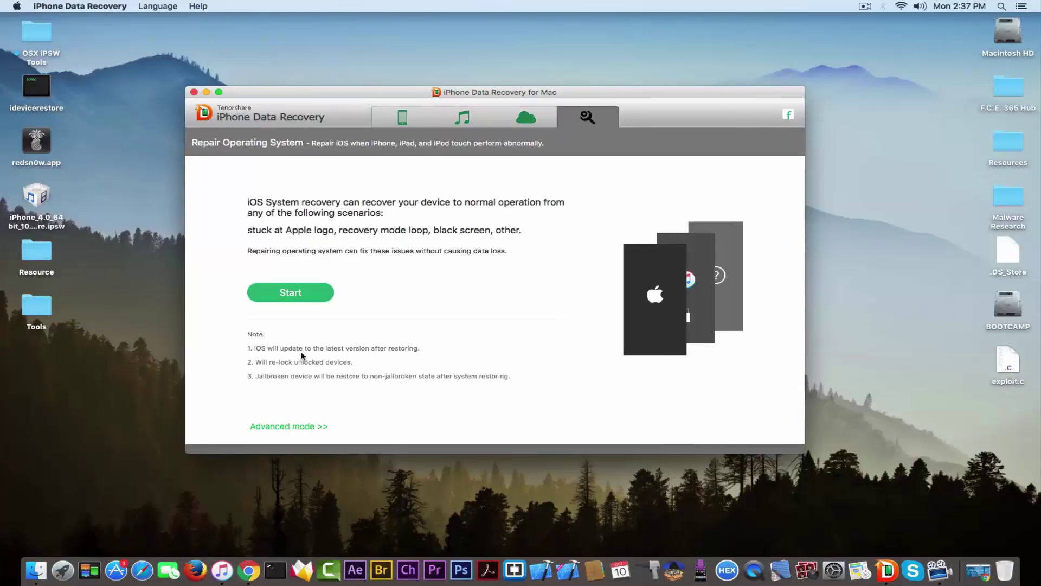
{"action": "left_click", "coordinate": [312, 299]}
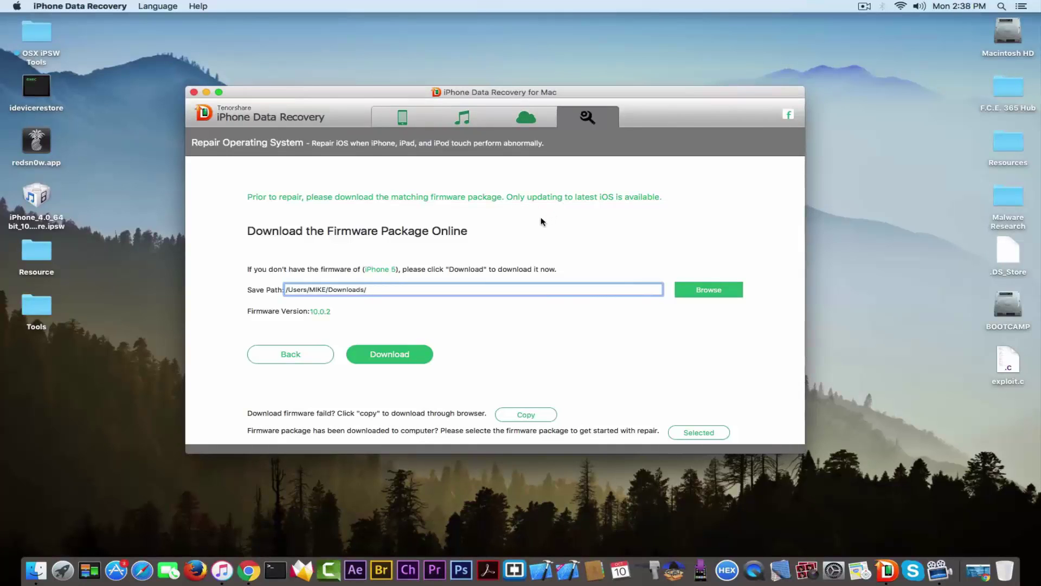
{"action": "left_click", "coordinate": [309, 348]}
{"action": "left_click", "coordinate": [291, 425]}
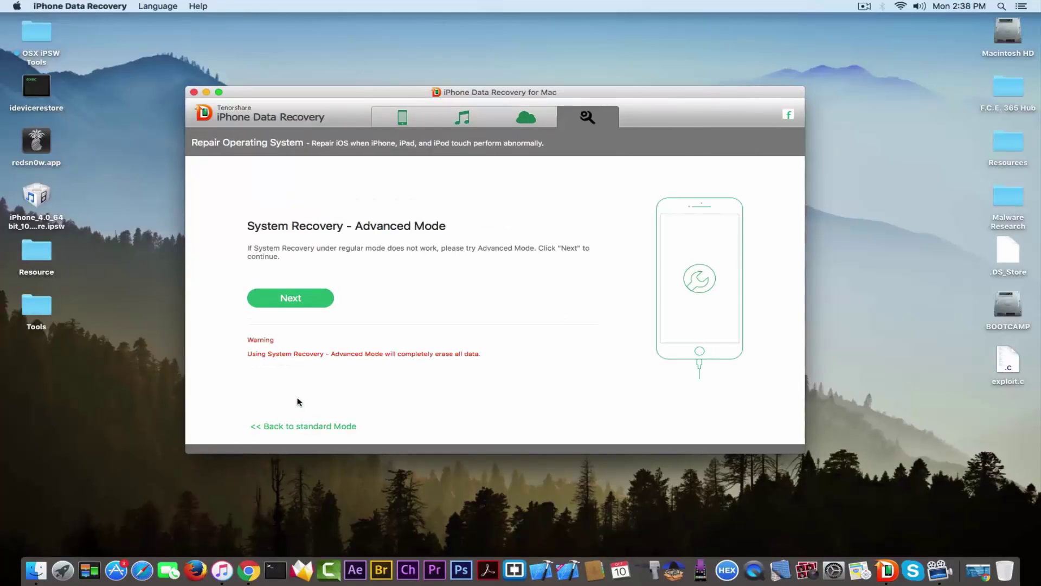
{"action": "left_click", "coordinate": [282, 426]}
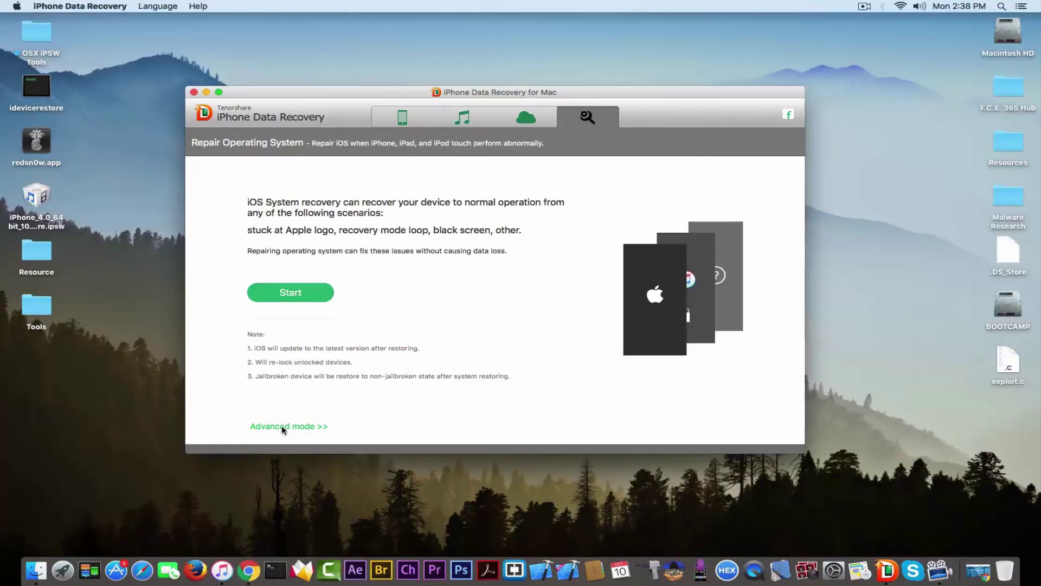
{"action": "left_click", "coordinate": [402, 117]}
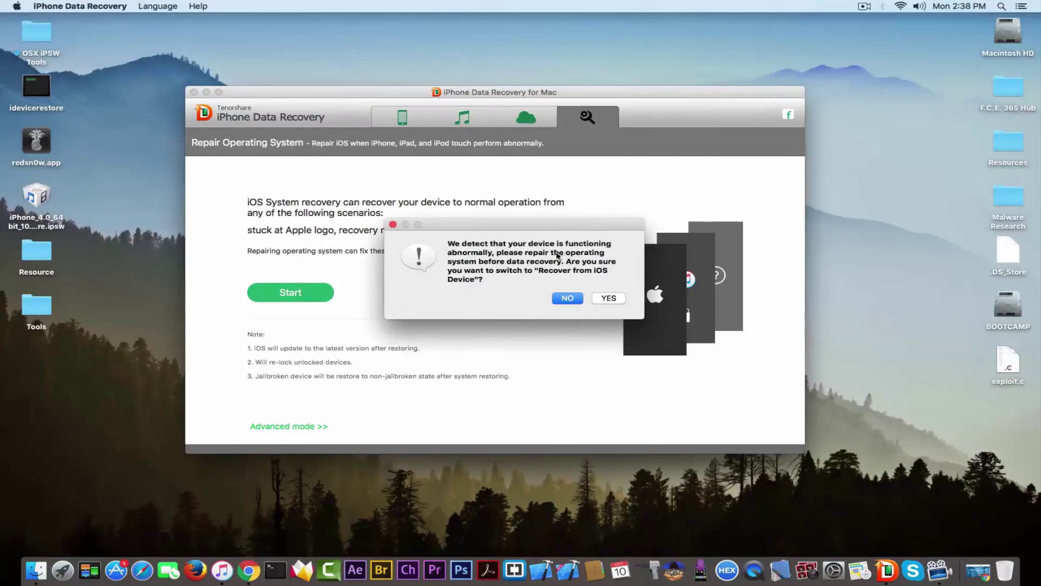
Step: Confirm the switch, take the iPhone out of recovery mode, then quit and relaunch the app
{"action": "left_click", "coordinate": [609, 297]}
{"action": "left_click", "coordinate": [324, 282]}
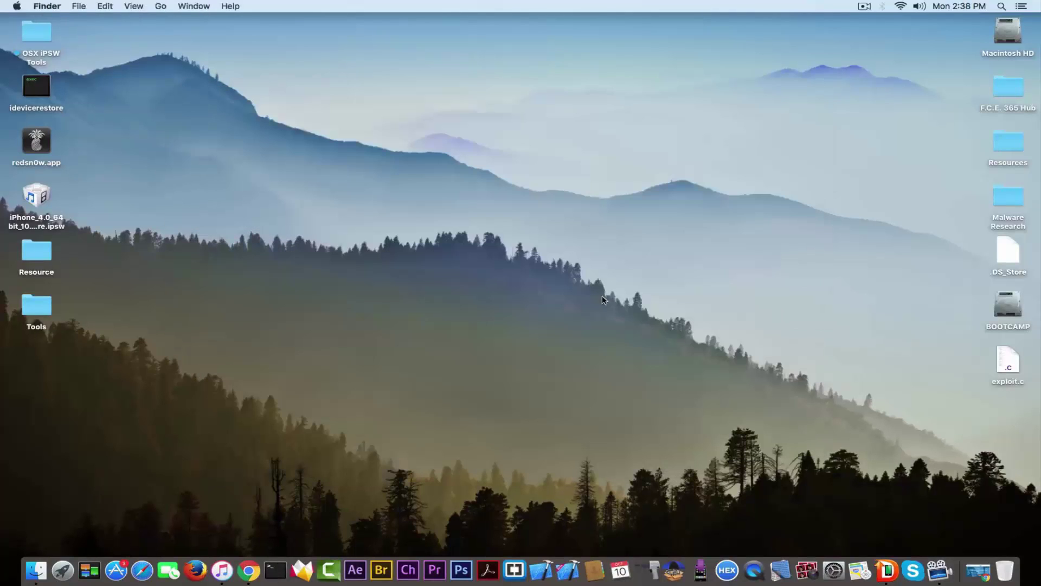
{"action": "key", "text": "super+q"}
{"action": "left_click", "coordinate": [887, 569]}
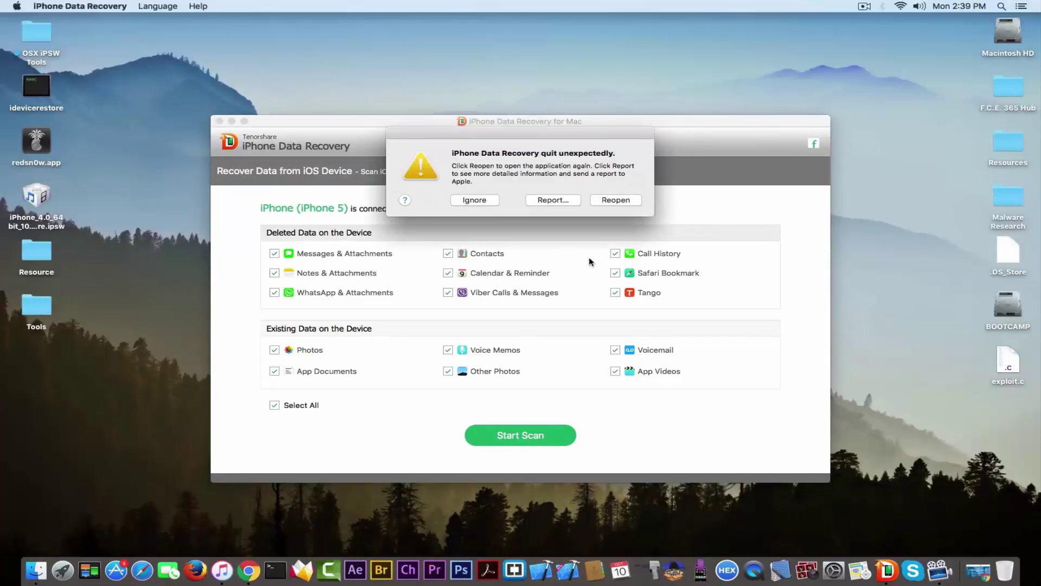
Step: Dismiss the unexpected-quit alert and quit iTunes from its Dock menu
{"action": "left_click", "coordinate": [462, 204]}
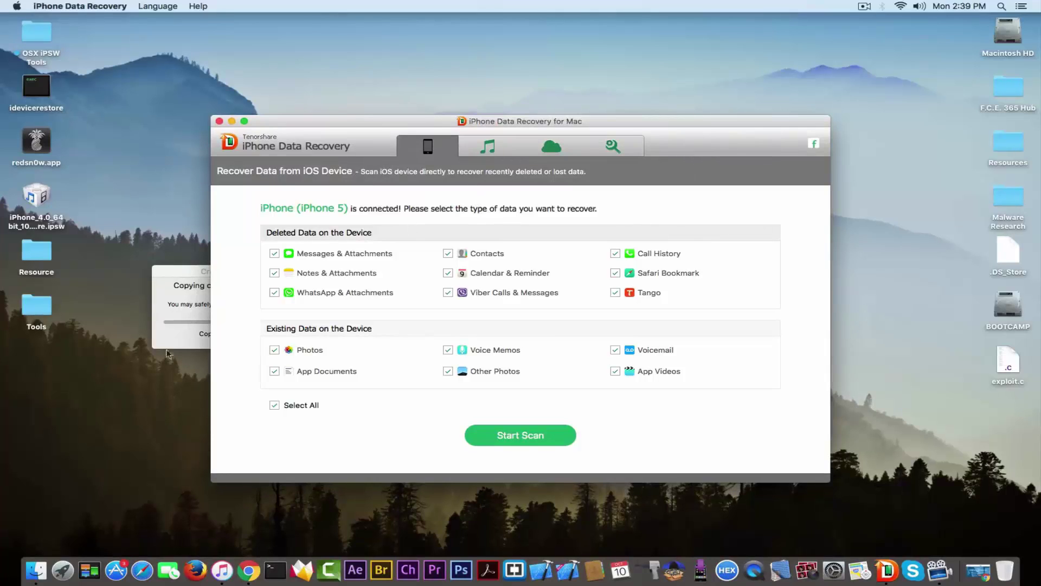
{"action": "right_click", "coordinate": [222, 569]}
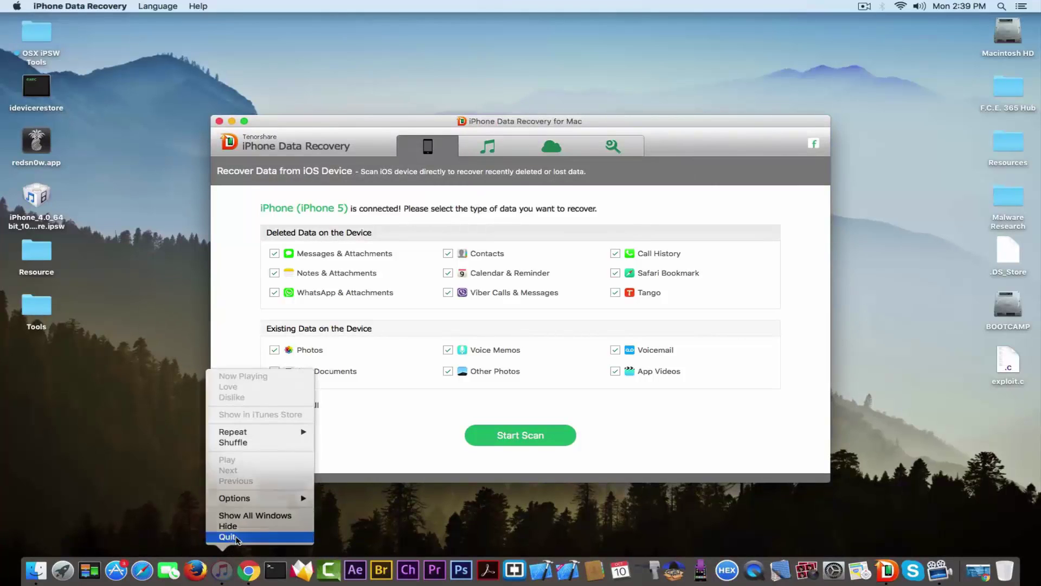
{"action": "left_click", "coordinate": [230, 538]}
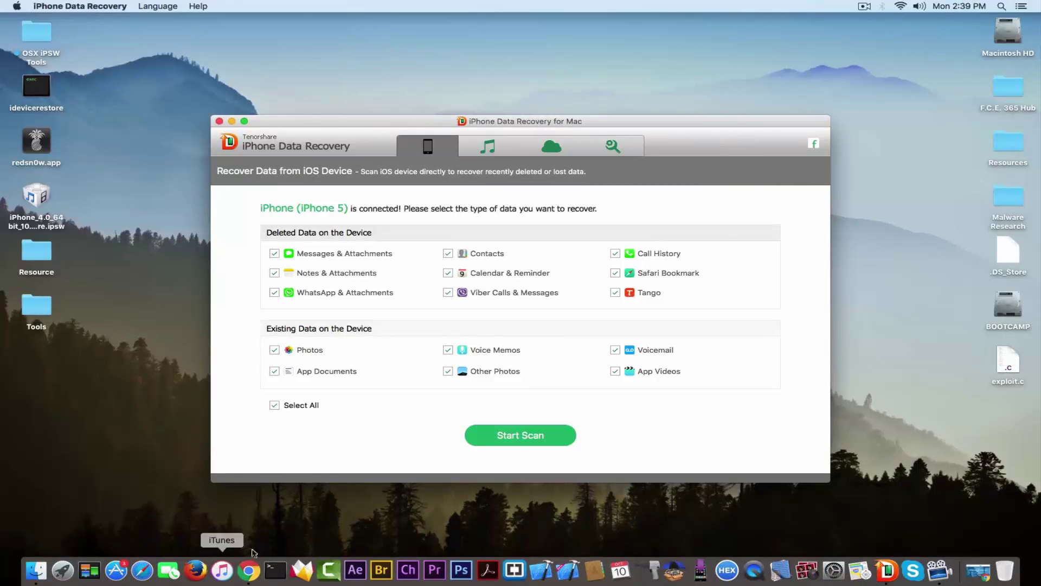
Step: Briefly show the Tenorshare product page in Chrome, then hide it and return to the recovery app
{"action": "left_click", "coordinate": [978, 569]}
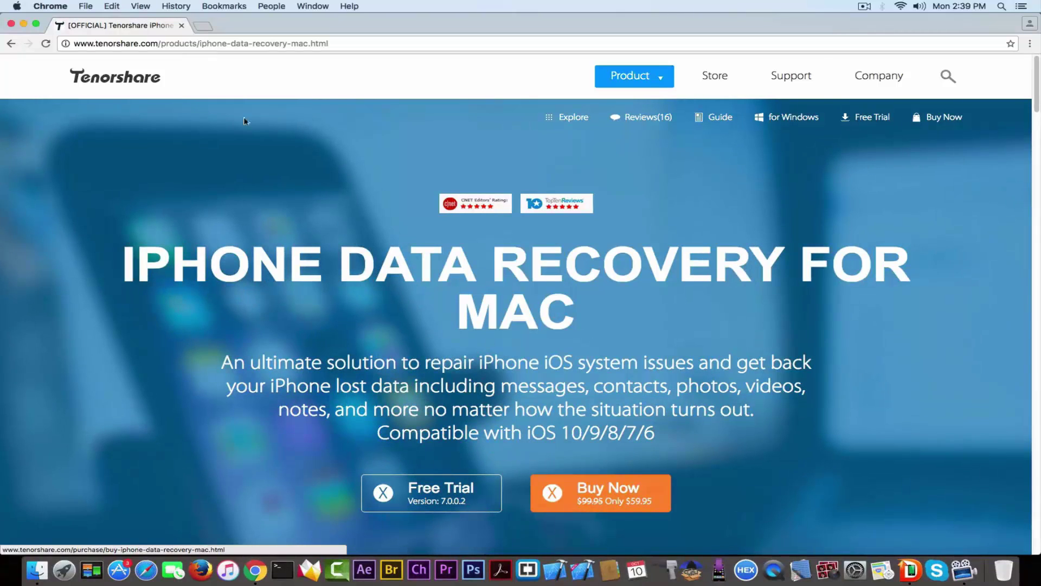
{"action": "left_click", "coordinate": [22, 26]}
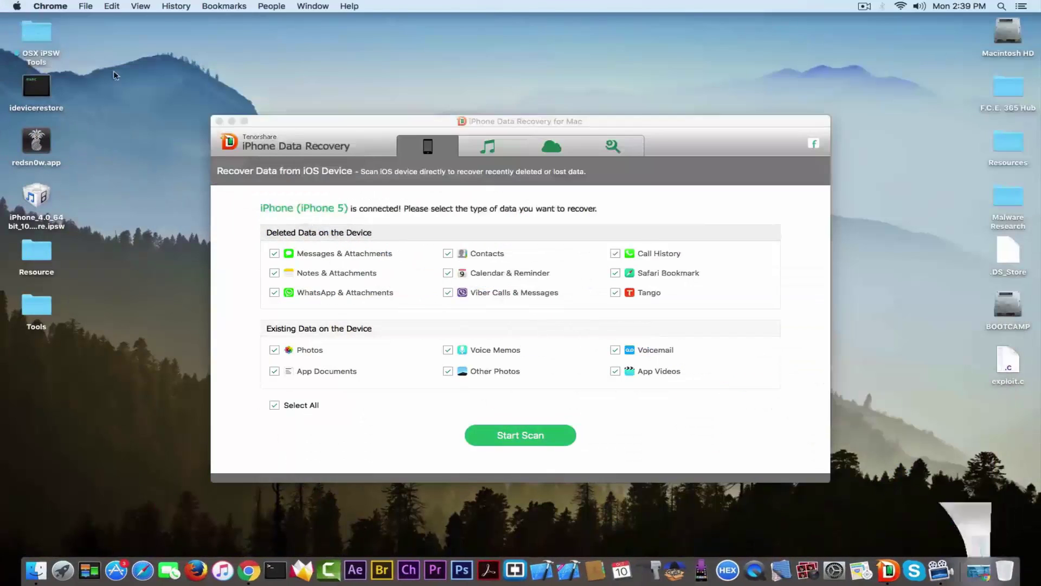
{"action": "left_click", "coordinate": [293, 123]}
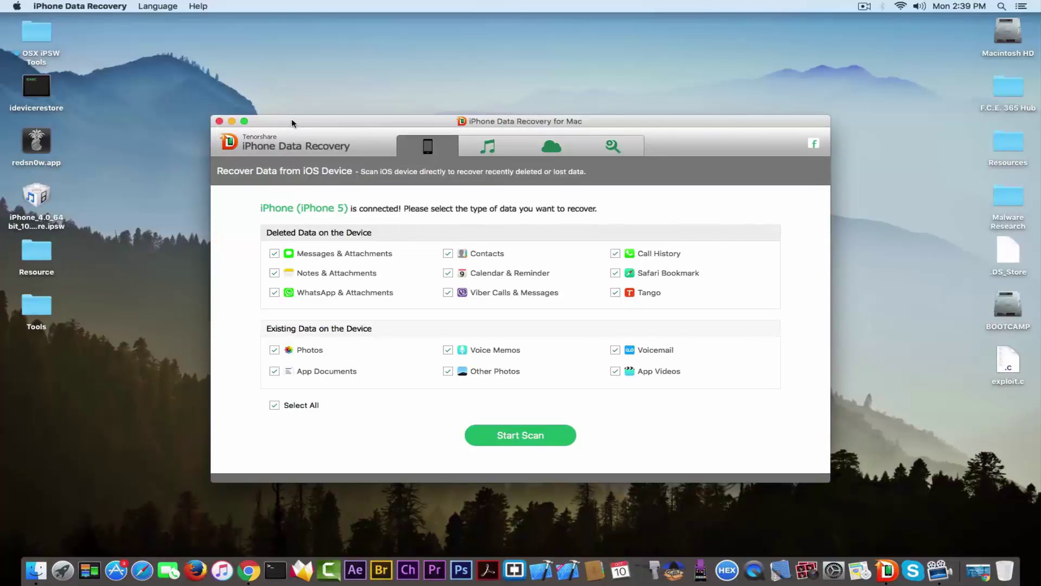
Step: Scan the iPhone 5 for all data and preview the Messages (4) results, including the deleted message
{"action": "left_click", "coordinate": [538, 437]}
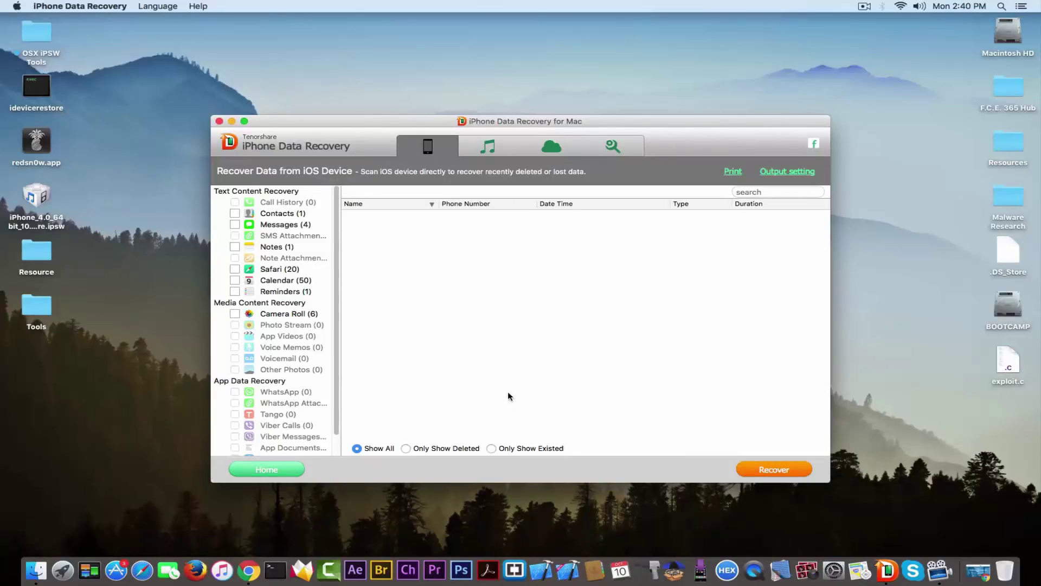
{"action": "left_click", "coordinate": [281, 225]}
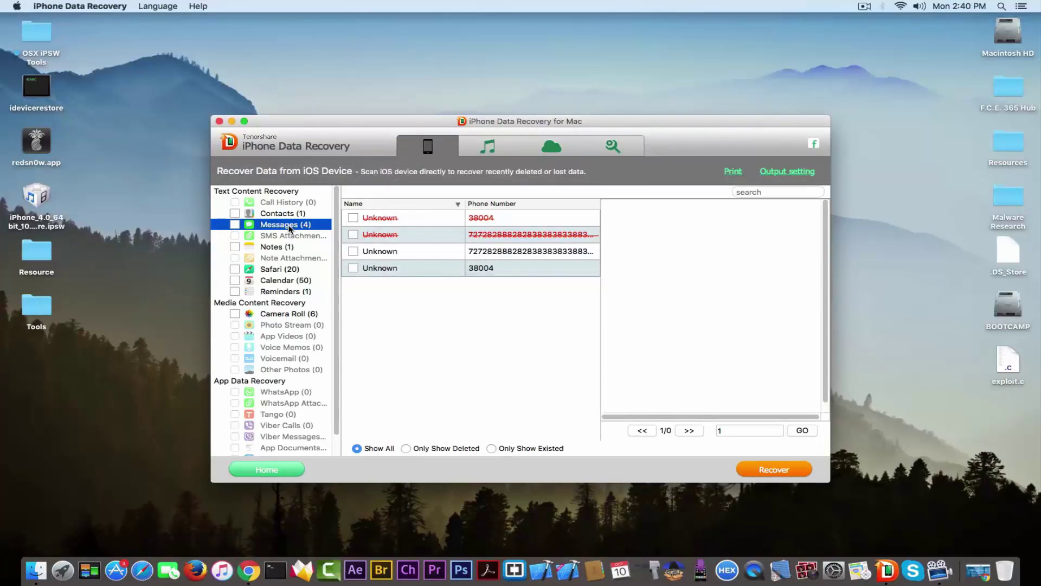
{"action": "left_click", "coordinate": [521, 251]}
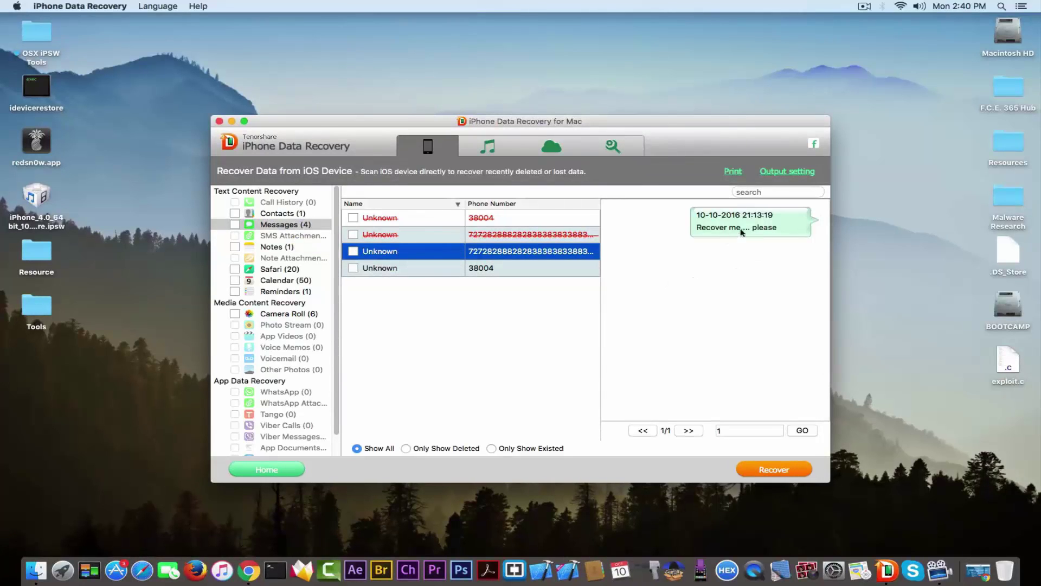
{"action": "left_click", "coordinate": [536, 233]}
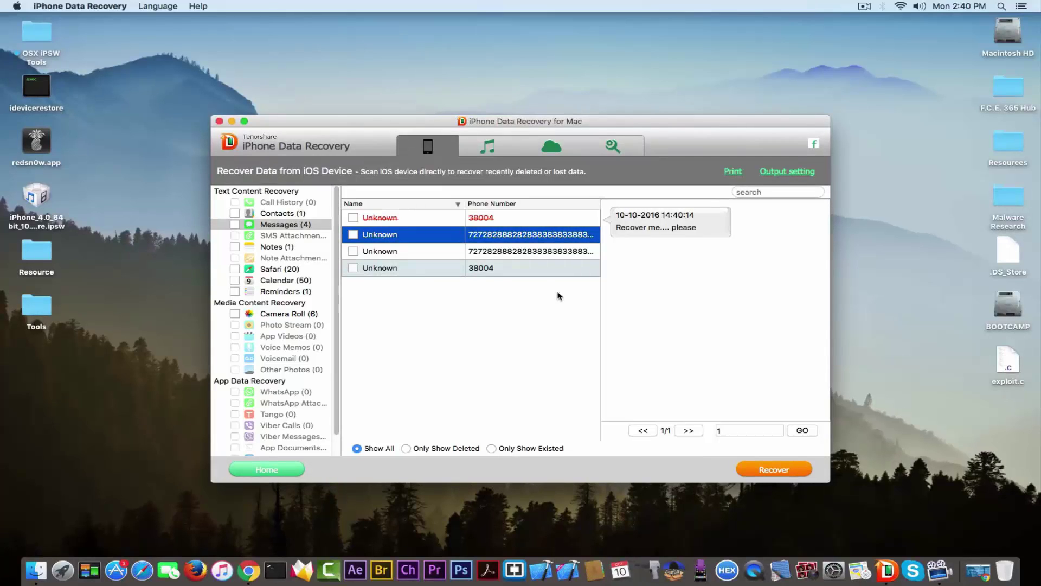
Step: Tick the deleted 'Recover me.... please' message and recover it to the device
{"action": "left_click", "coordinate": [782, 471]}
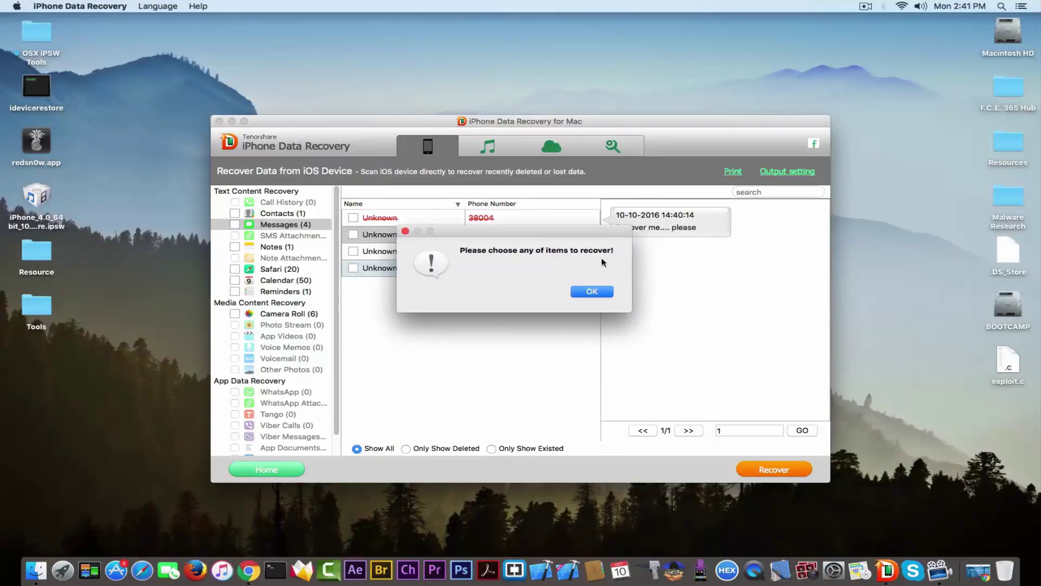
{"action": "left_click", "coordinate": [589, 293]}
{"action": "left_click", "coordinate": [353, 235]}
{"action": "left_click", "coordinate": [788, 472]}
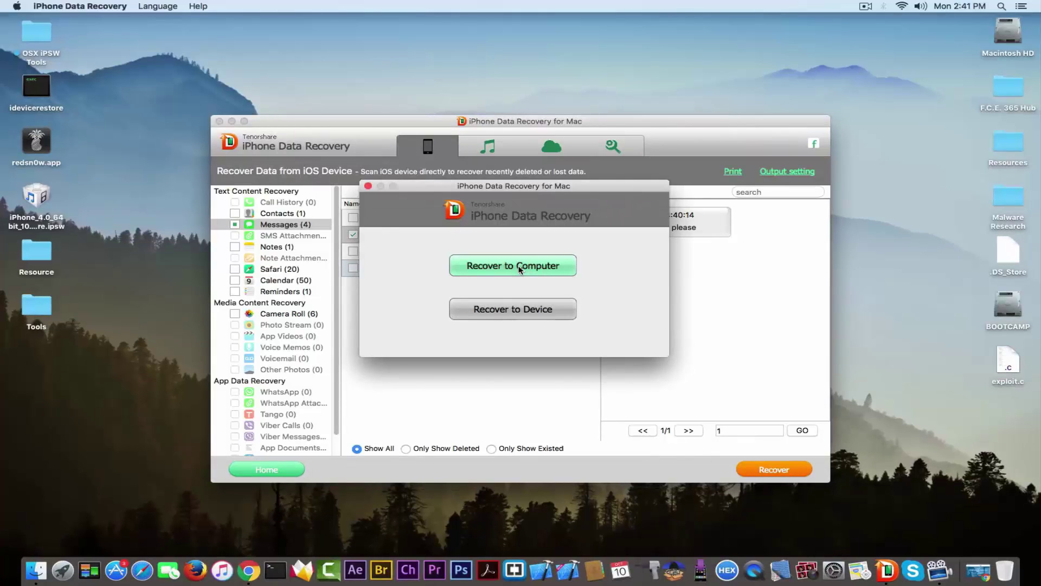
{"action": "left_click", "coordinate": [520, 316]}
{"action": "left_click", "coordinate": [567, 298]}
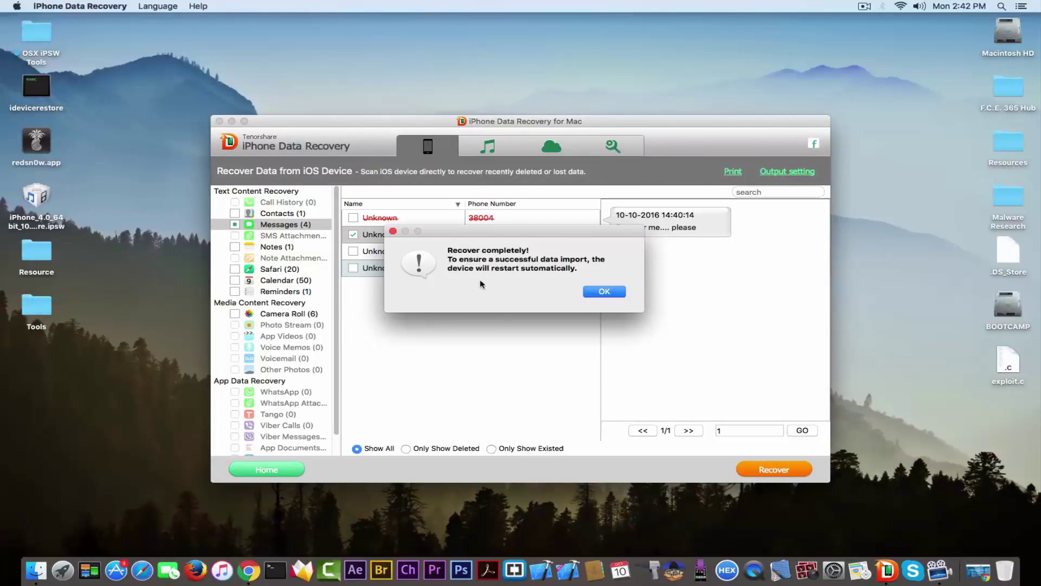
Step: Acknowledge the Recover completely alert and the device-disconnected notice to restart scanning
{"action": "left_click", "coordinate": [602, 292]}
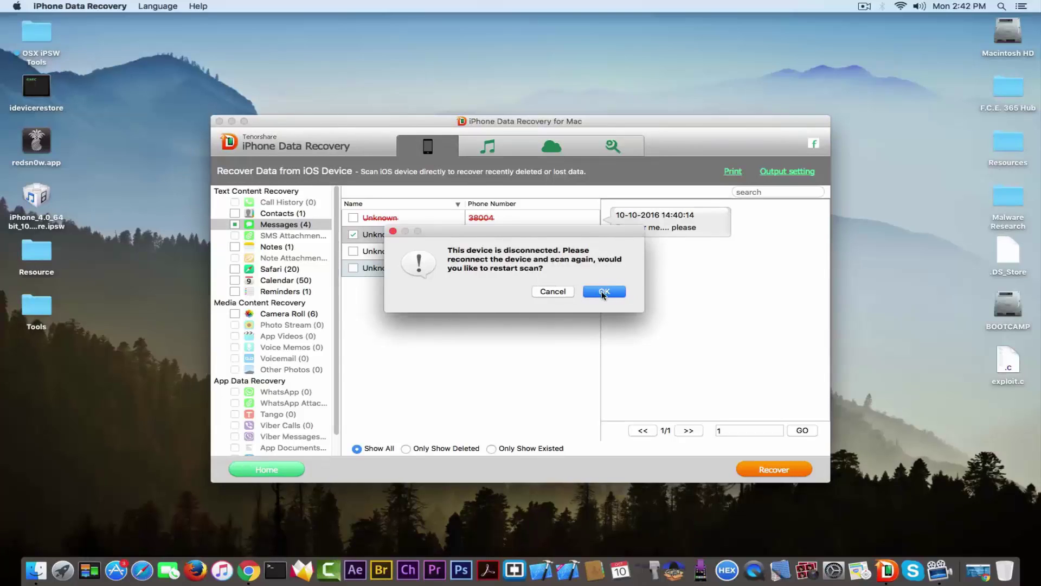
{"action": "left_click", "coordinate": [602, 293]}
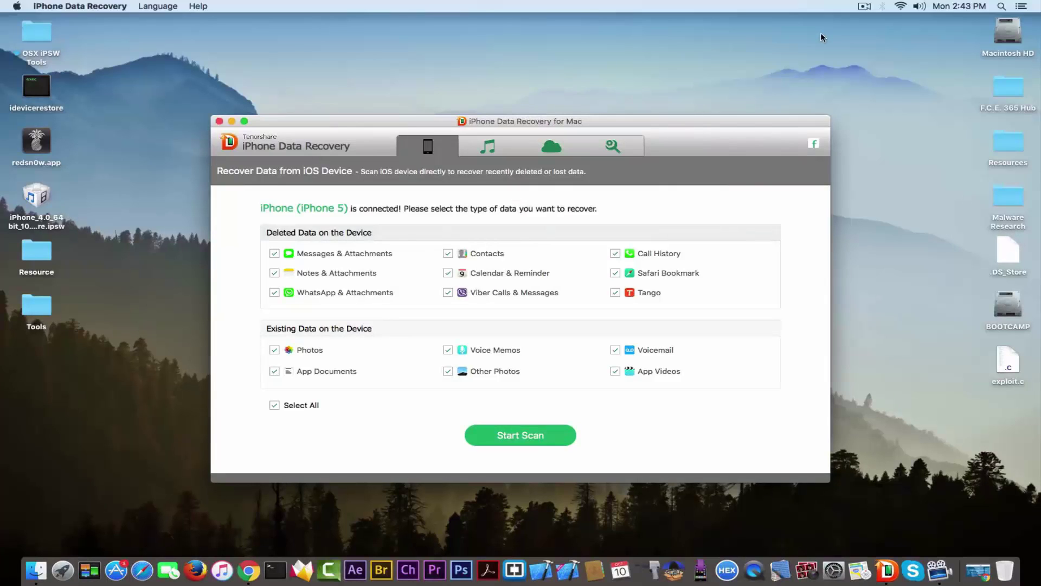
Step: Start a new scan of the reconnected iPhone 5 and wait for its 4 messages to be listed
{"action": "left_click", "coordinate": [533, 440]}
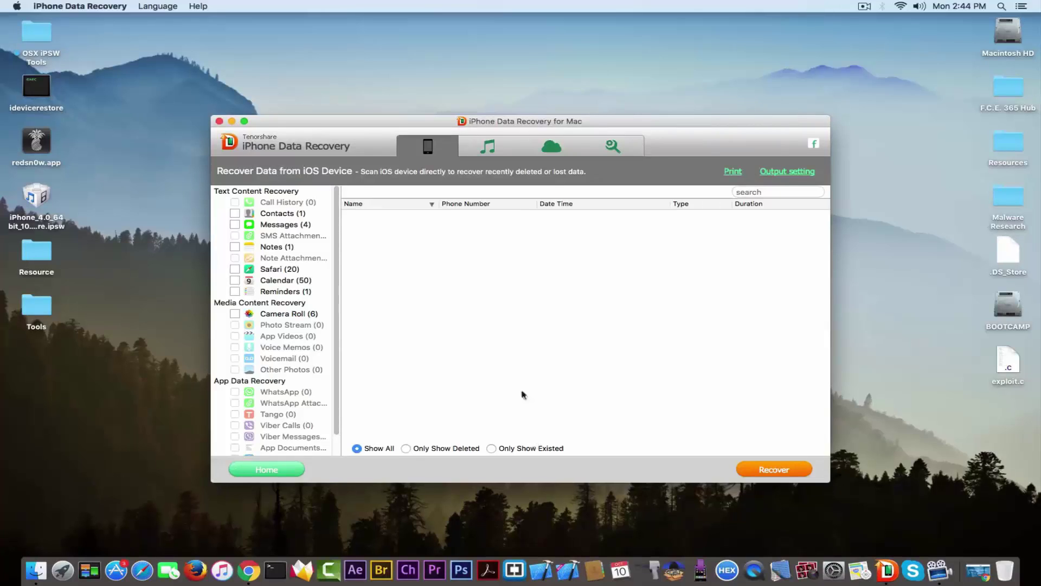
Step: Review the recovered note's full text and the Reminders (3) list
{"action": "left_click", "coordinate": [255, 249]}
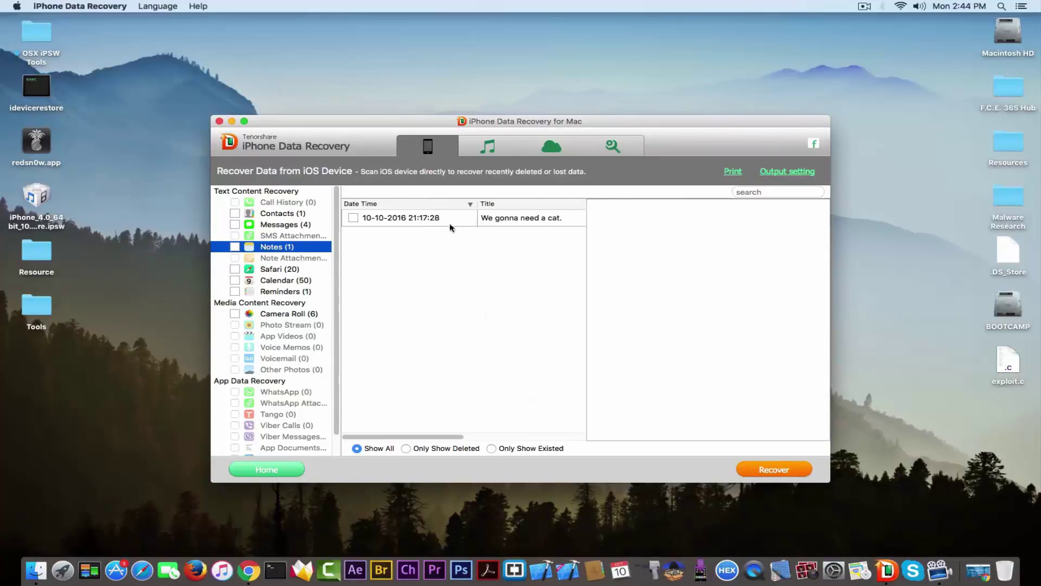
{"action": "left_click", "coordinate": [470, 218]}
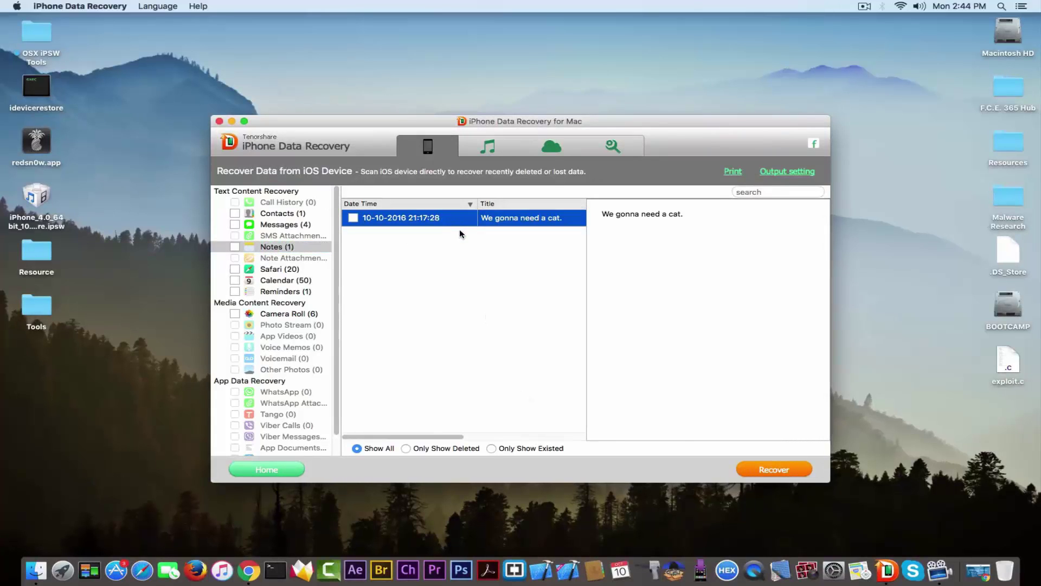
{"action": "left_click", "coordinate": [284, 292]}
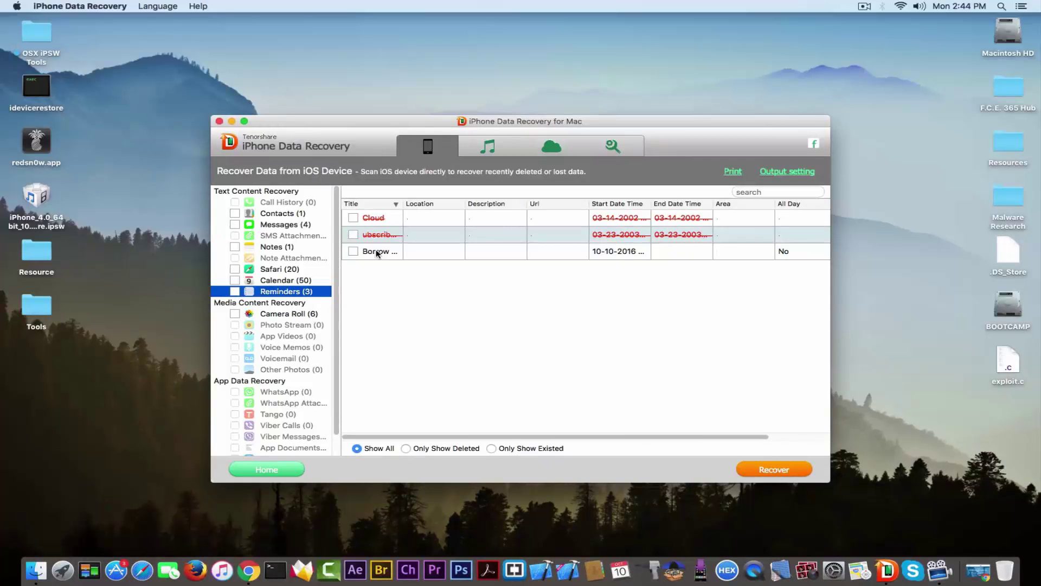
Step: Tick IMG_0006, IMG_0005 and IMG_0004 in Camera Roll, then recheck the restored message in Messages
{"action": "left_click", "coordinate": [281, 316]}
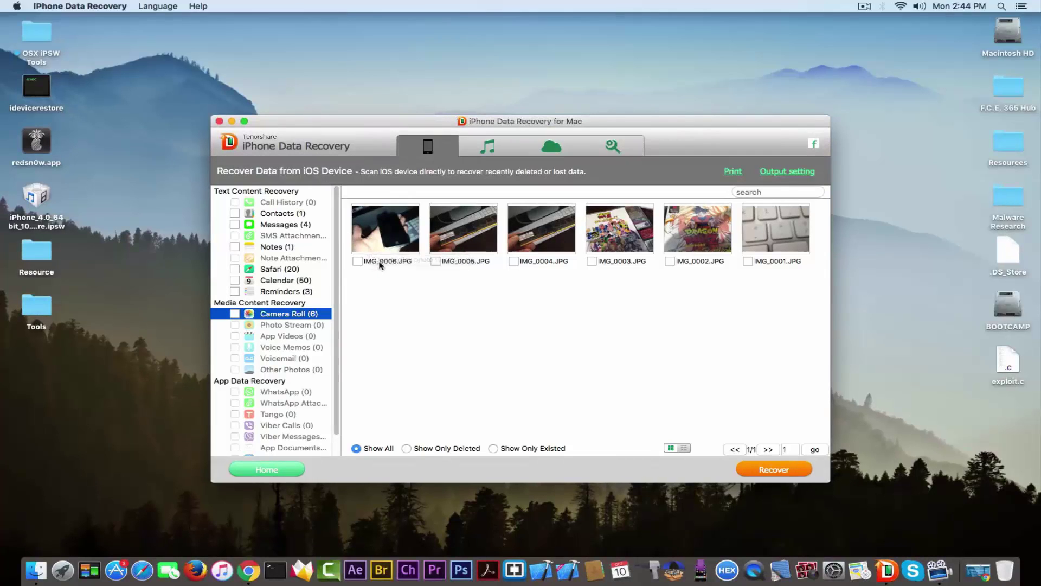
{"action": "left_click", "coordinate": [377, 285]}
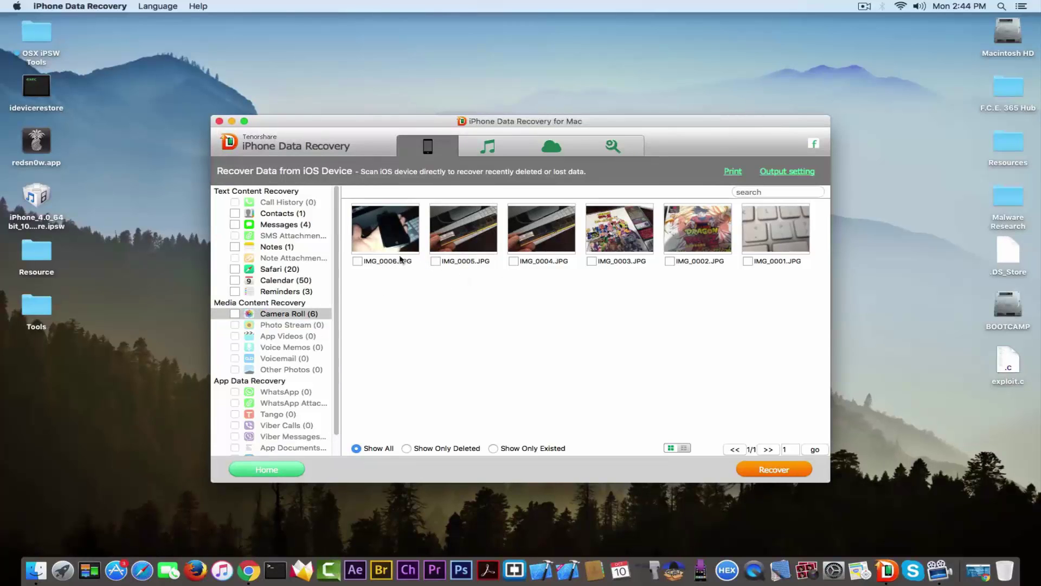
{"action": "left_click", "coordinate": [357, 262]}
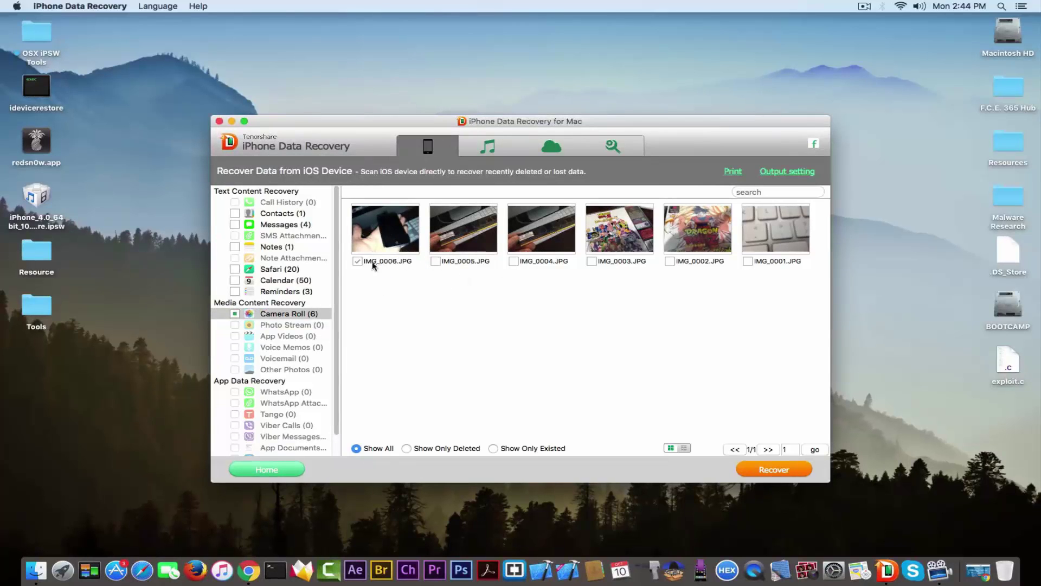
{"action": "left_click", "coordinate": [436, 261]}
{"action": "left_click", "coordinate": [514, 262]}
{"action": "left_click", "coordinate": [293, 224]}
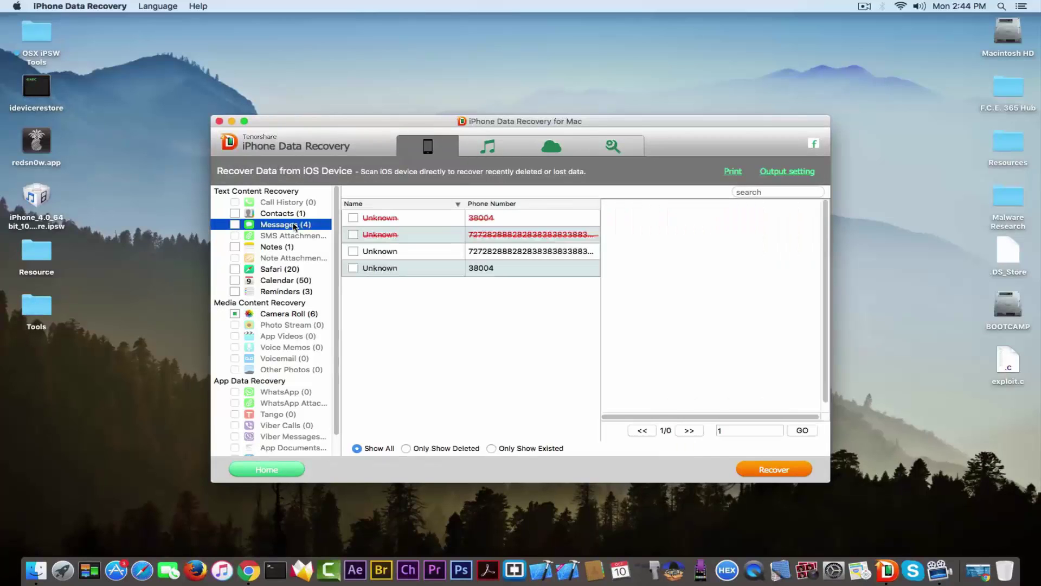
{"action": "left_click", "coordinate": [386, 254]}
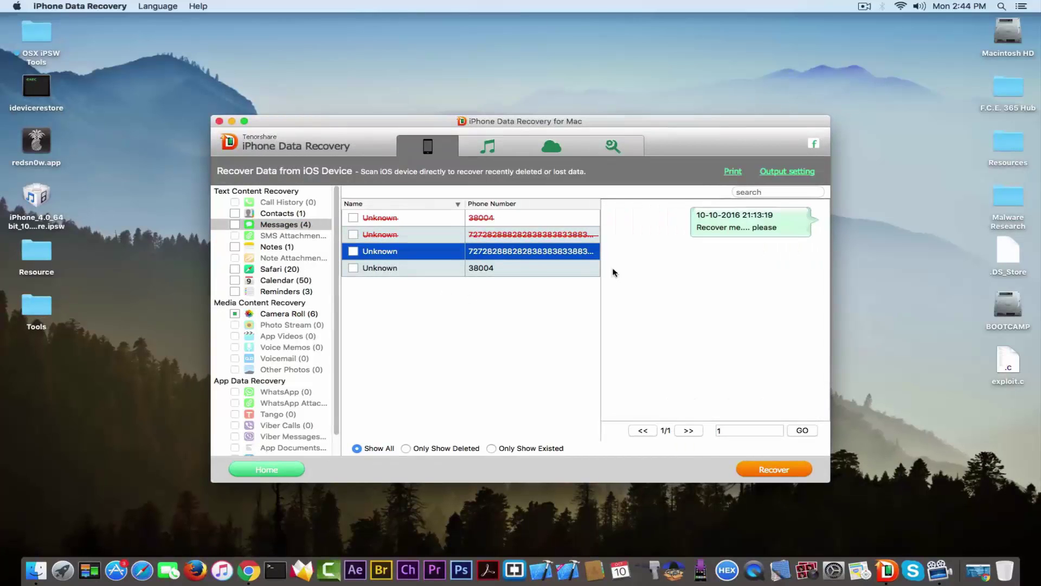
Step: Tick IMG_0001 and IMG_0002 in Camera Roll and recover all six ticked photos
{"action": "left_click", "coordinate": [289, 313]}
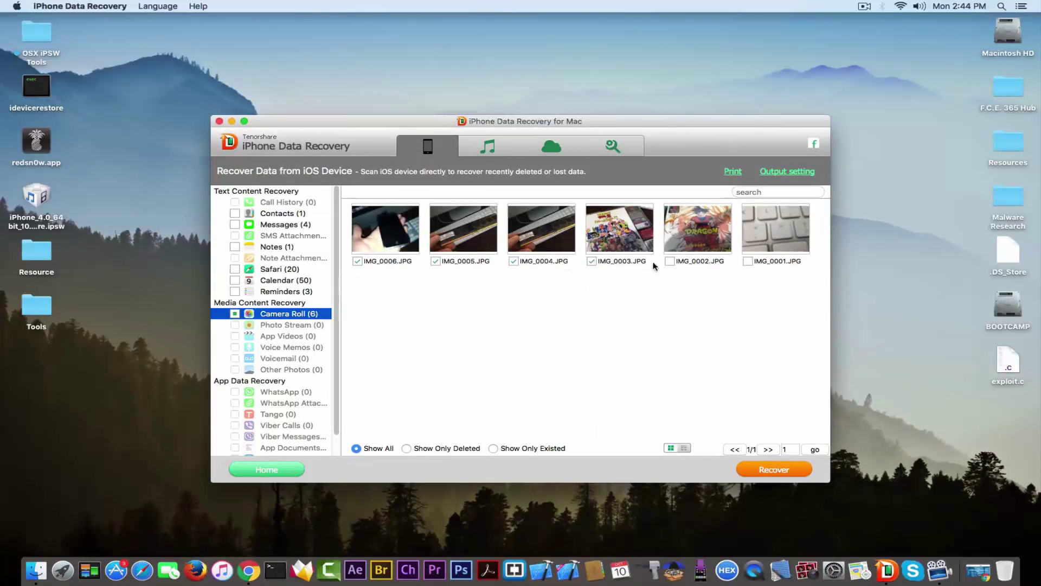
{"action": "left_click", "coordinate": [671, 262]}
{"action": "left_click", "coordinate": [748, 262]}
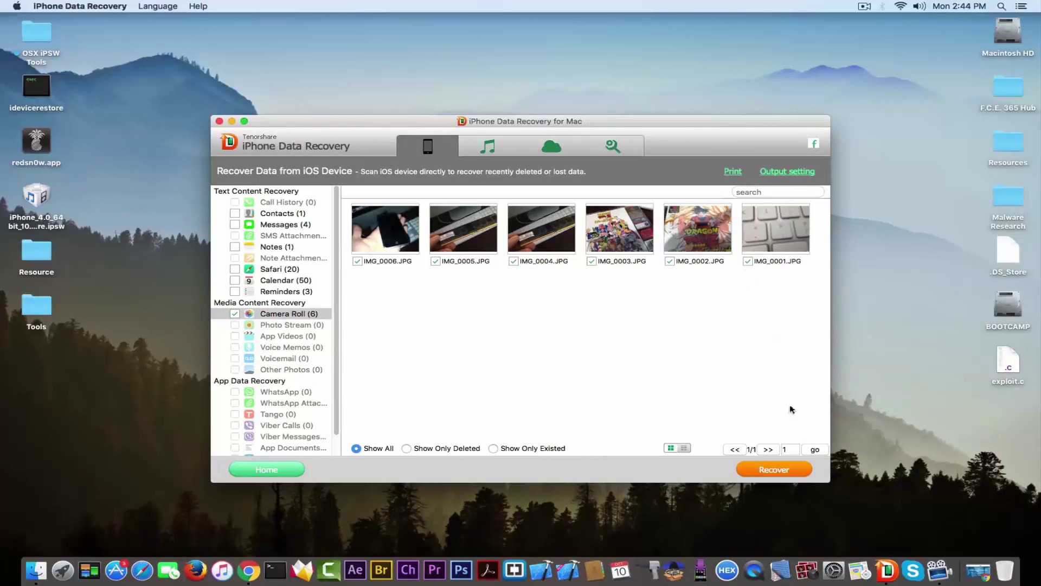
{"action": "left_click", "coordinate": [775, 469]}
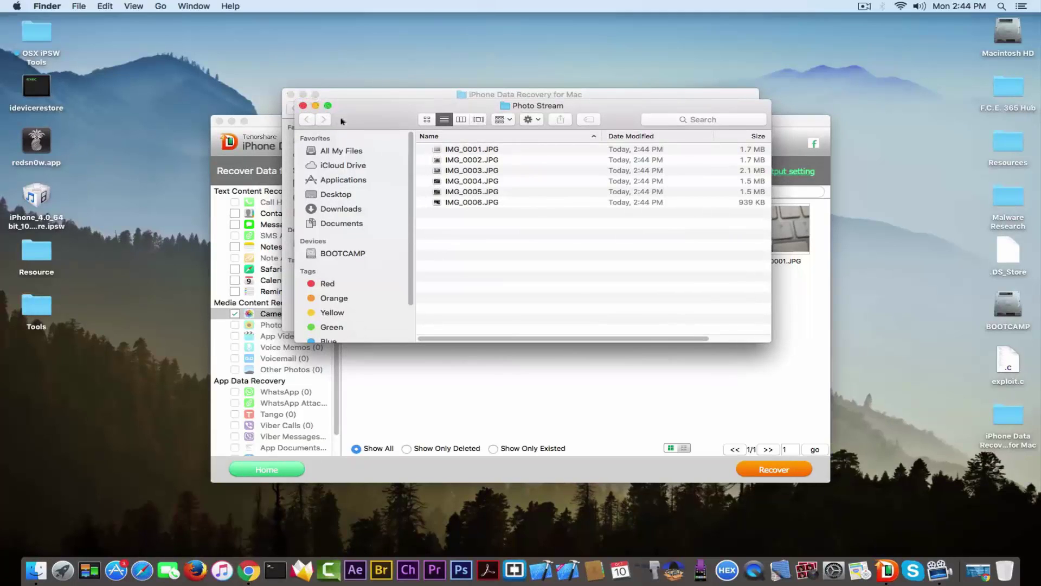
Step: Move the six recovered photos onto the desktop and close both Finder windows
{"action": "key", "text": "super+a"}
{"action": "left_click_drag", "start_coordinate": [481, 181], "coordinate": [156, 137]}
{"action": "left_click", "coordinate": [303, 106]}
{"action": "left_click", "coordinate": [292, 95]}
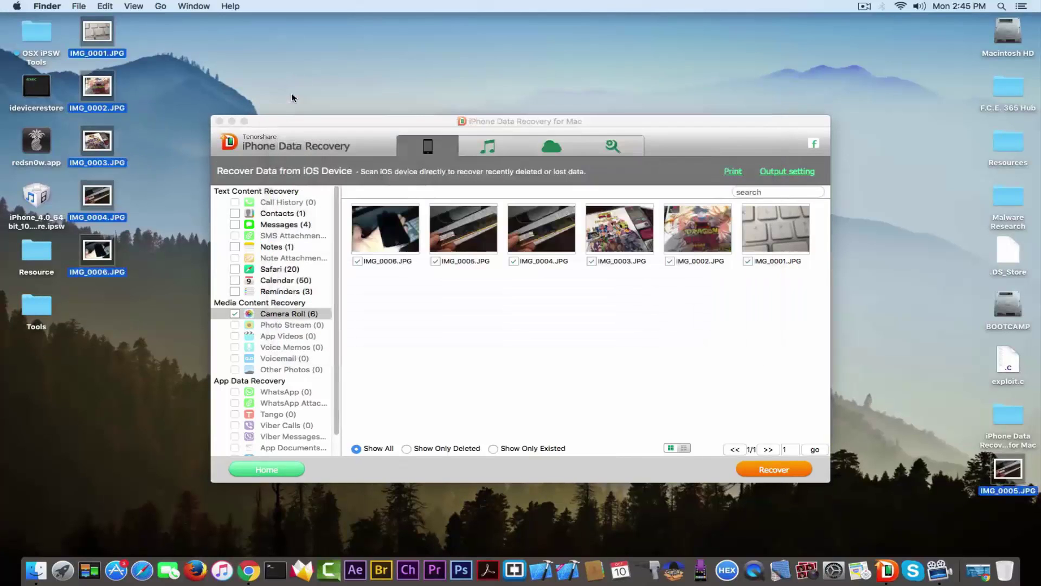
{"action": "left_click", "coordinate": [147, 87]}
{"action": "mouse_move", "coordinate": [134, 78]}
{"action": "left_mouse_down"}
{"action": "mouse_move", "coordinate": [115, 34]}
{"action": "mouse_move", "coordinate": [126, 60]}
{"action": "left_mouse_up"}
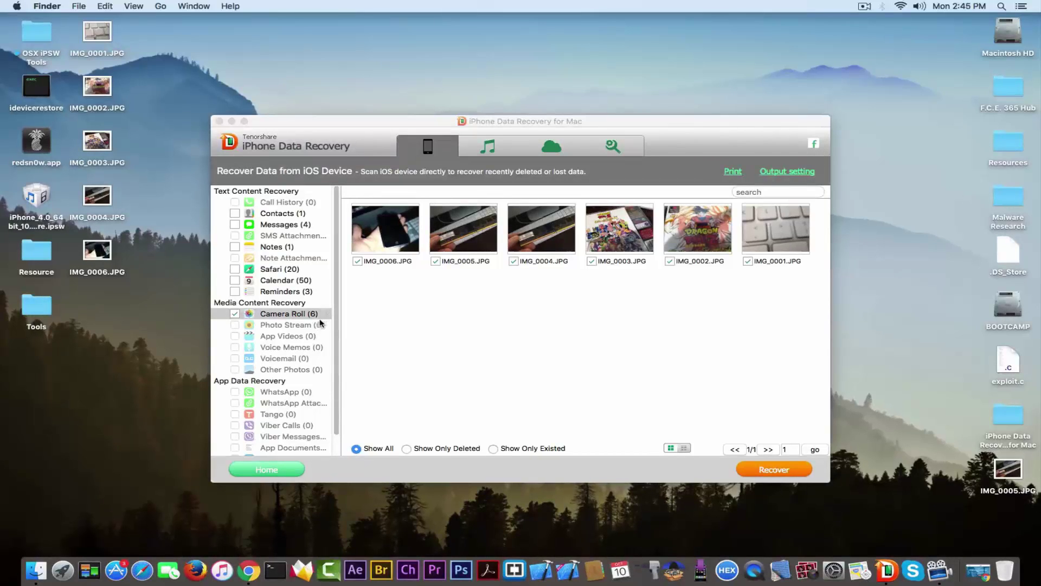
Step: Show the deleted messages found on the iPhone
{"action": "left_click_drag", "start_coordinate": [337, 332], "coordinate": [336, 391]}
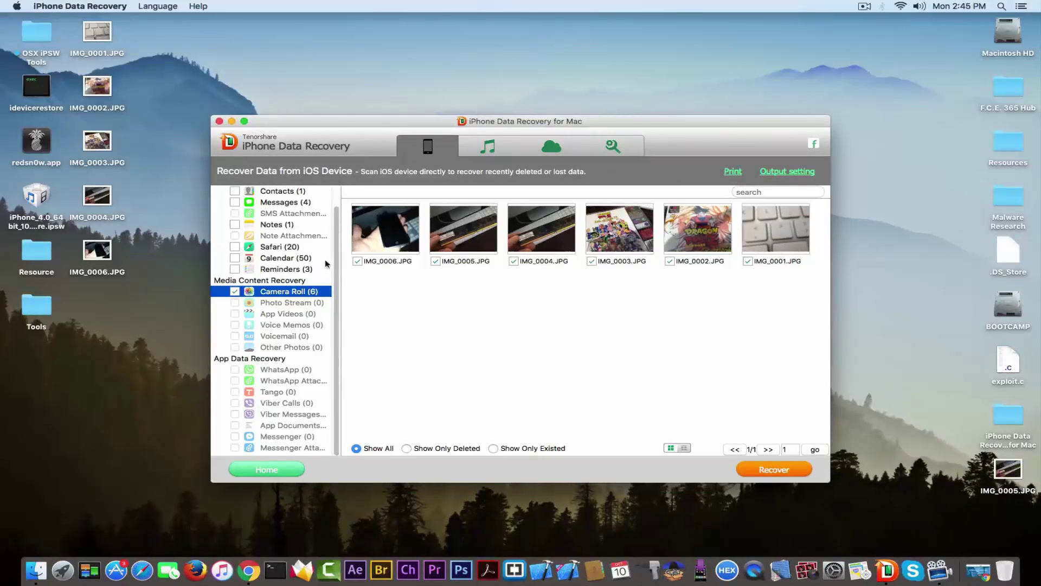
{"action": "scroll", "coordinate": [336, 209], "scroll_direction": "up", "scroll_amount": 2}
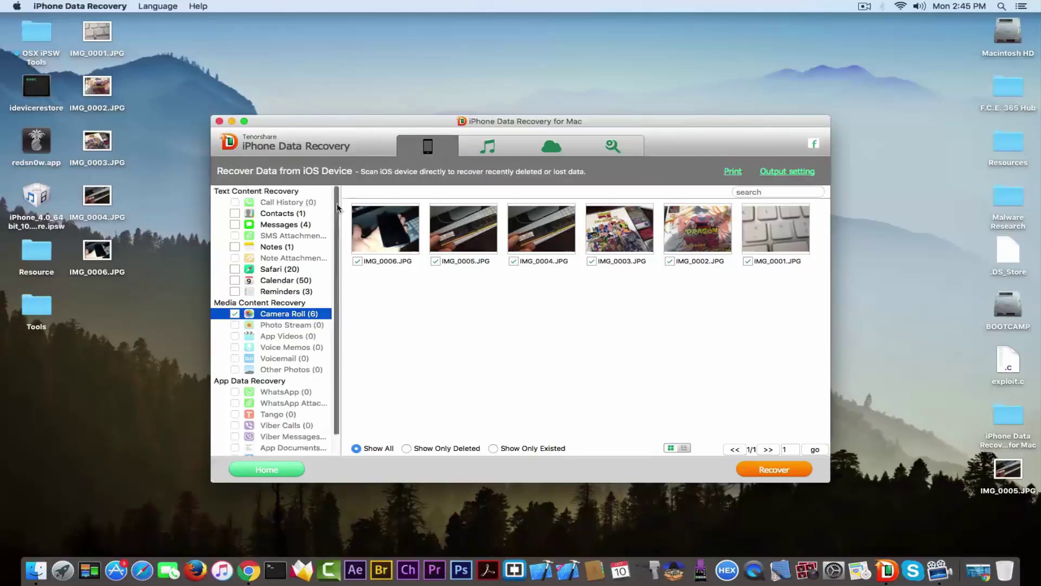
{"action": "left_click", "coordinate": [306, 226]}
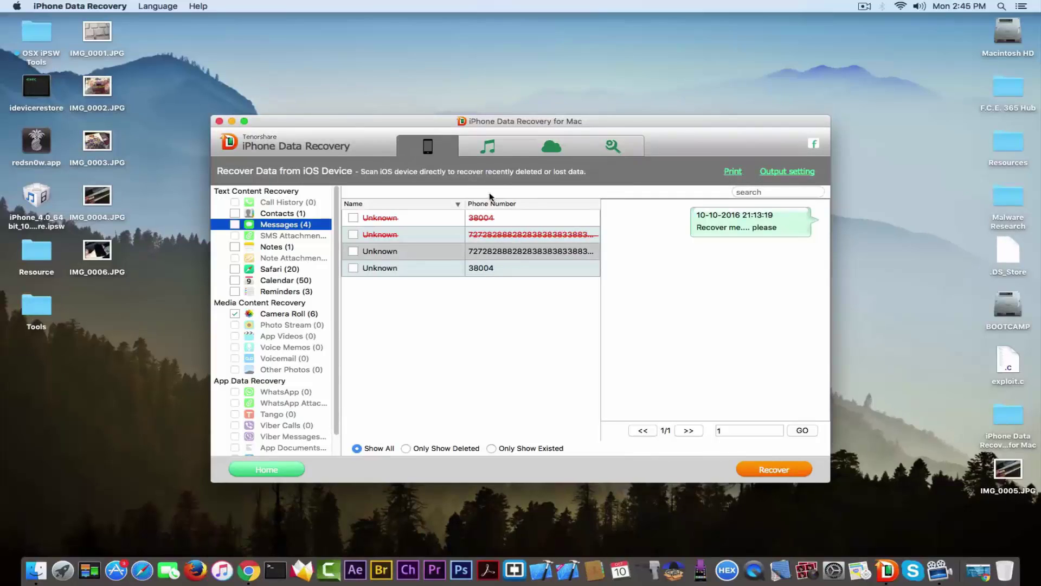
Step: Switch to iTunes backup recovery, confirm leaving device mode, and scan the iPhone backup
{"action": "left_click", "coordinate": [489, 148]}
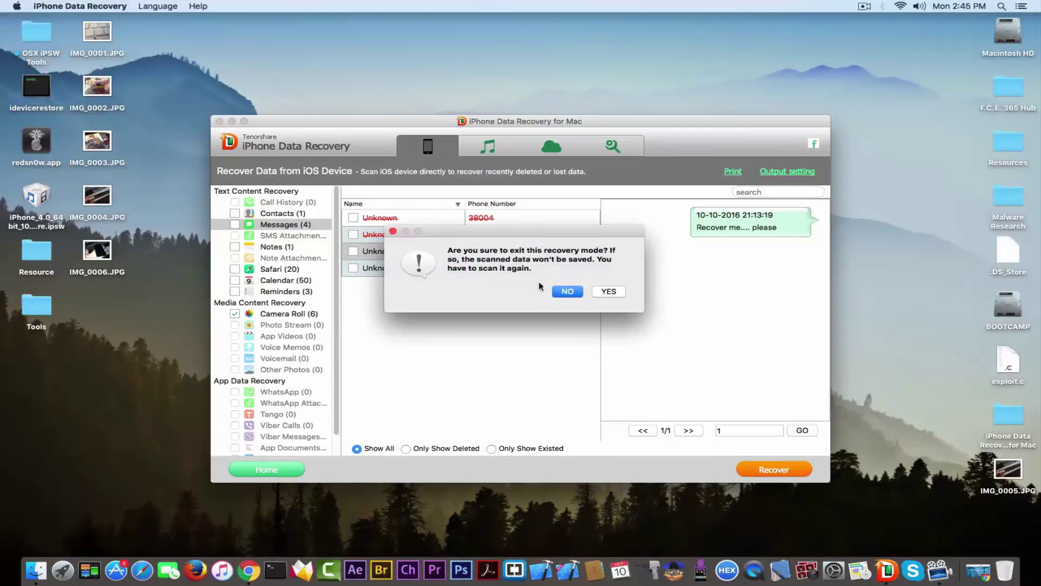
{"action": "left_click", "coordinate": [606, 292]}
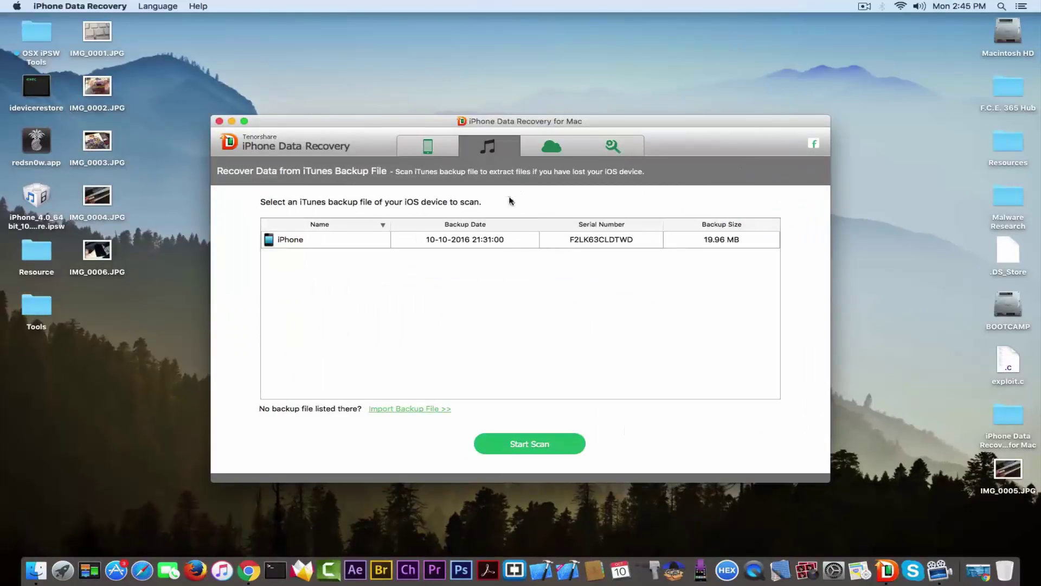
{"action": "left_click", "coordinate": [321, 242]}
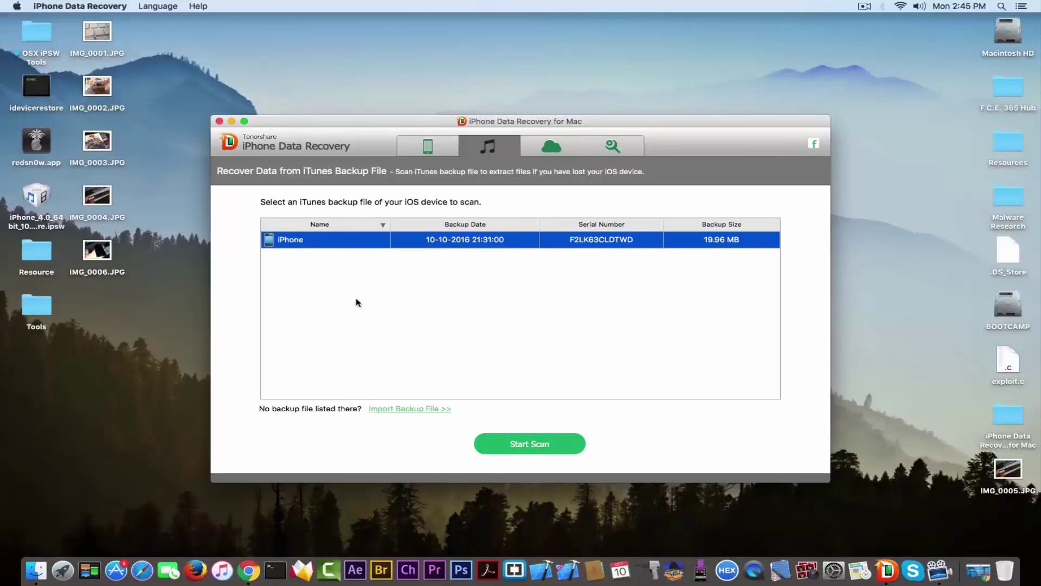
{"action": "left_click", "coordinate": [555, 445]}
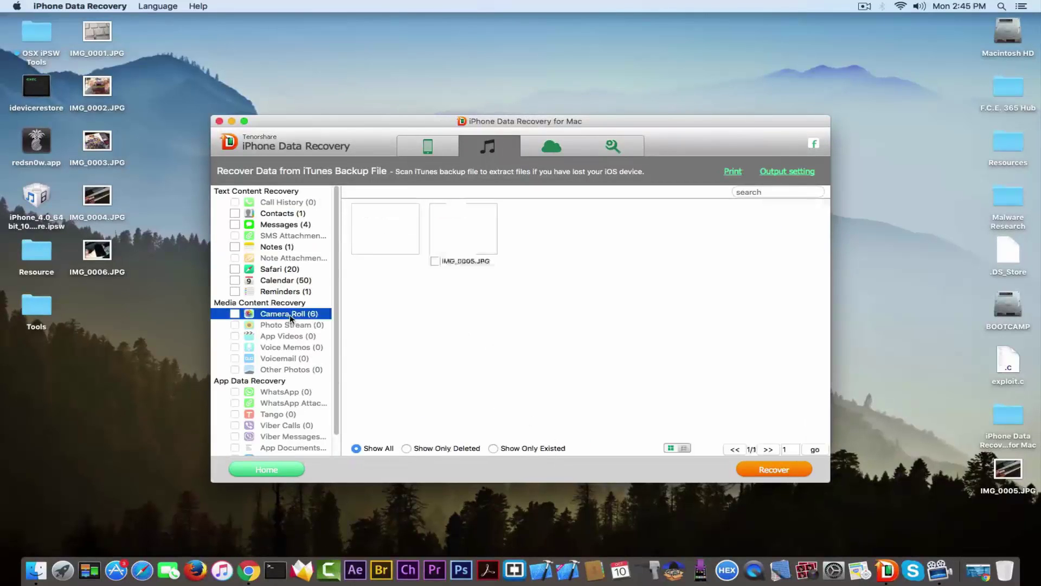
Step: Mark IMG_0006, IMG_0005, IMG_0004 and IMG_0003 in the backup's Camera Roll and recover them
{"action": "left_click", "coordinate": [392, 289]}
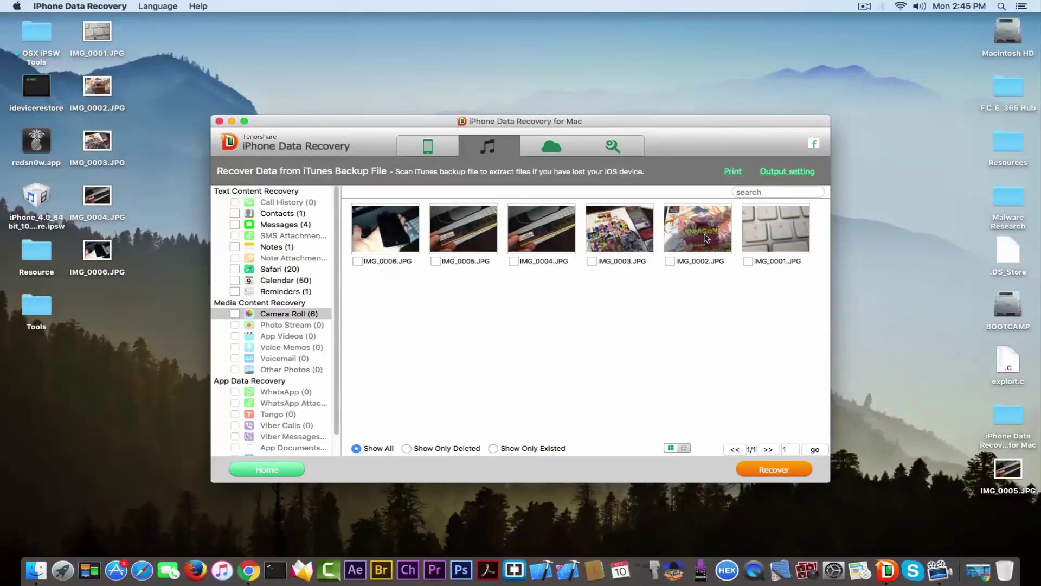
{"action": "left_click", "coordinate": [367, 261]}
{"action": "left_click", "coordinate": [456, 262]}
{"action": "left_click", "coordinate": [541, 264]}
{"action": "left_click", "coordinate": [600, 263]}
{"action": "left_click", "coordinate": [791, 470]}
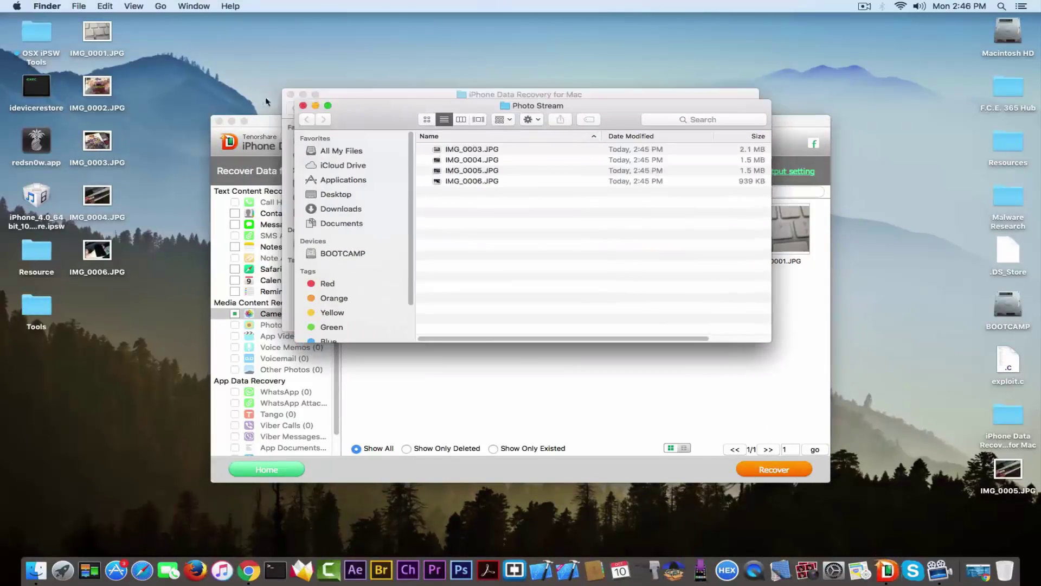
Step: Close the recovered-photo Finder windows and switch to iCloud backup recovery mode
{"action": "left_click", "coordinate": [304, 107]}
{"action": "left_click", "coordinate": [290, 95]}
{"action": "left_click", "coordinate": [551, 152]}
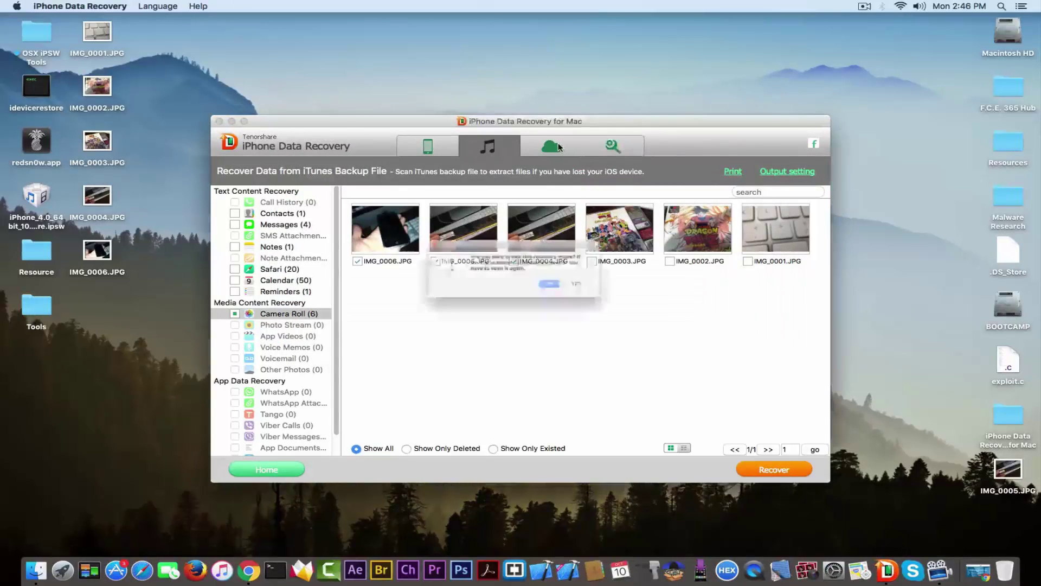
{"action": "left_click", "coordinate": [607, 291]}
Step: Look over the iCloud Apple ID and password fields, then start iOS system repair
{"action": "left_click", "coordinate": [551, 147]}
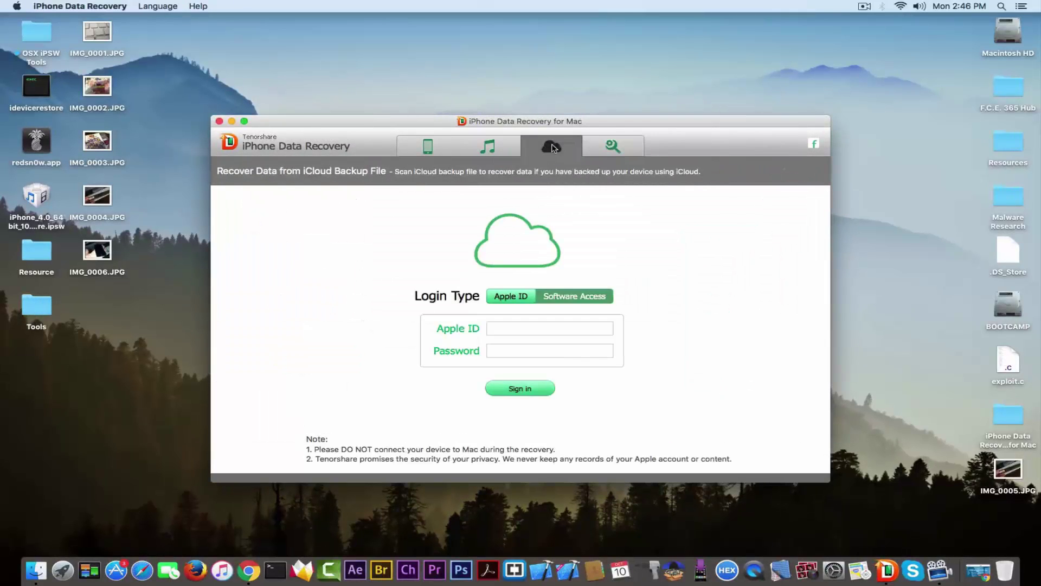
{"action": "left_click", "coordinate": [492, 329]}
{"action": "left_click", "coordinate": [518, 350]}
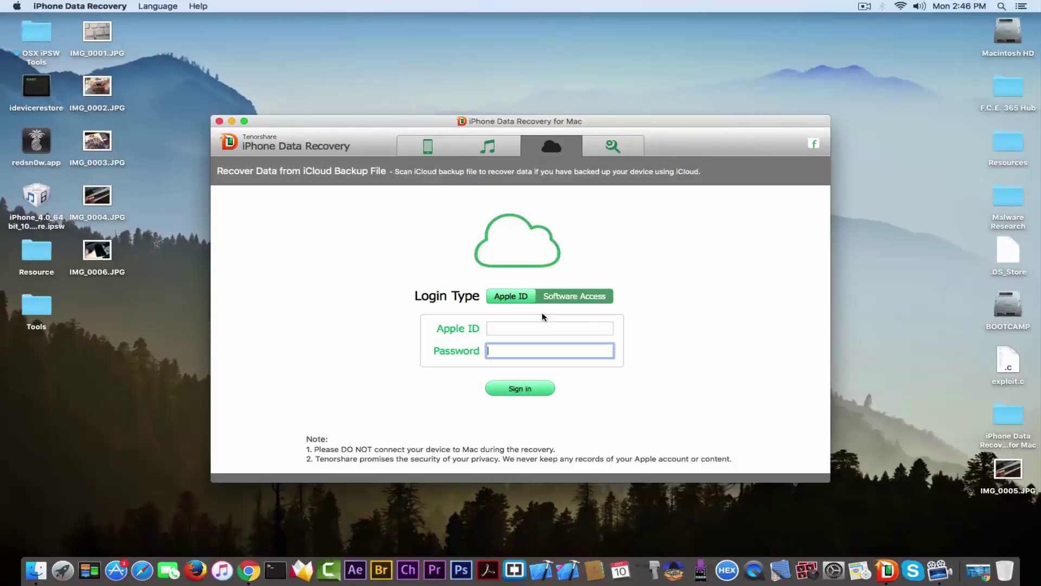
{"action": "left_click", "coordinate": [609, 149]}
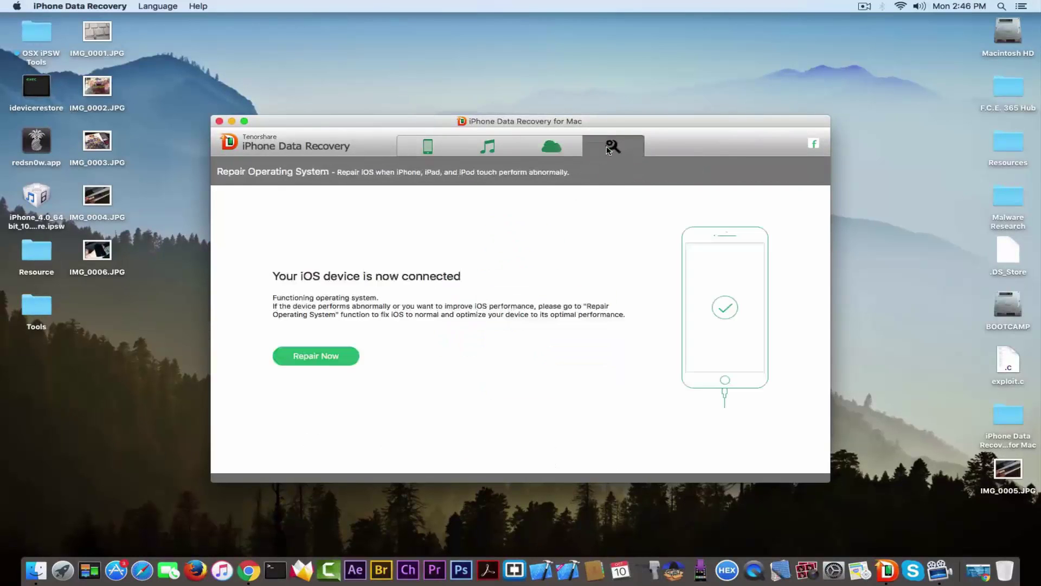
{"action": "left_click", "coordinate": [330, 355]}
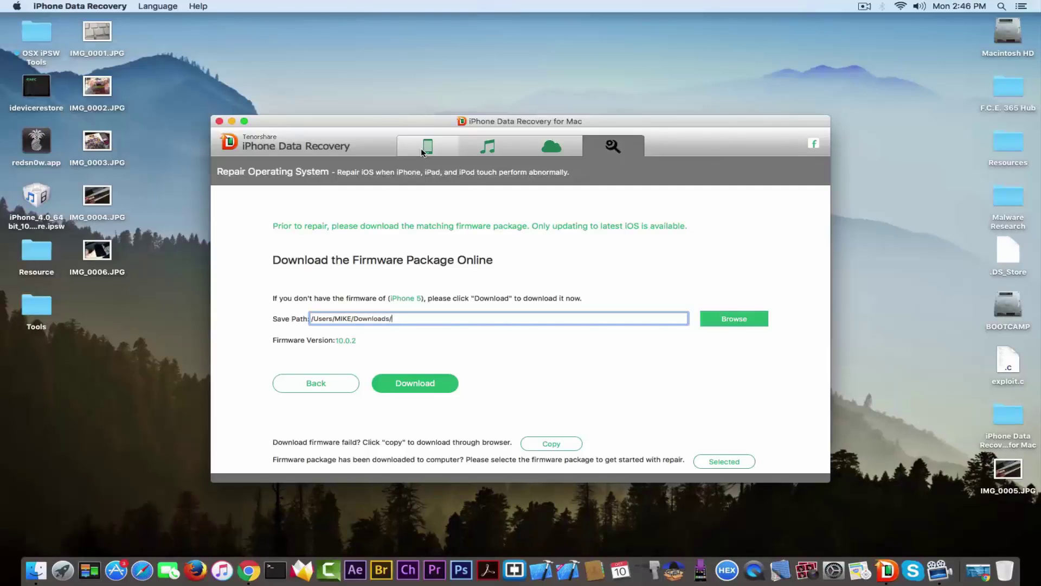
Step: Rescan the connected iPhone and view recovered IMG_0004.JPG in a widened Preview before closing it
{"action": "left_click", "coordinate": [420, 148]}
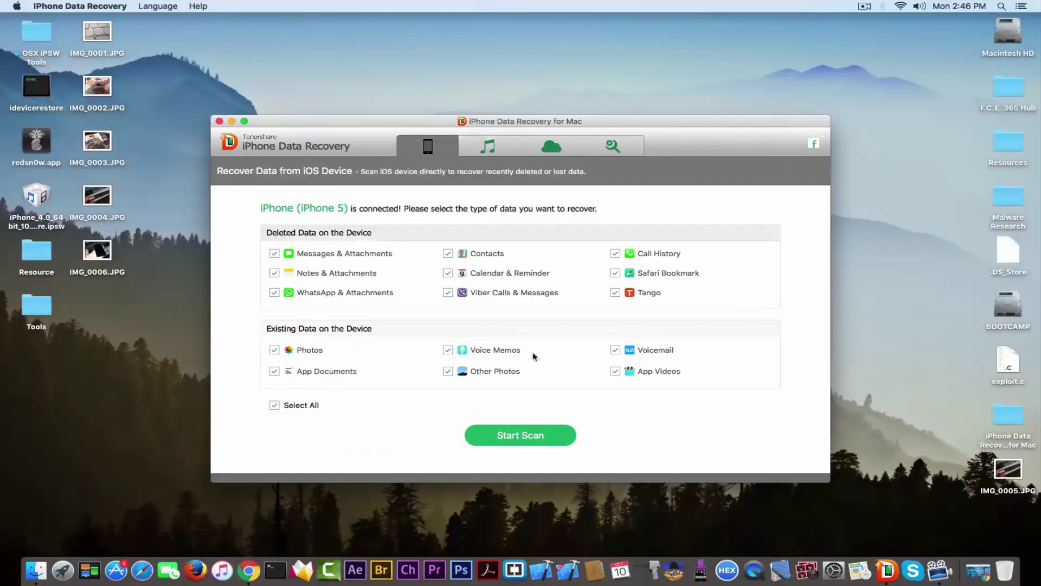
{"action": "left_click", "coordinate": [547, 437]}
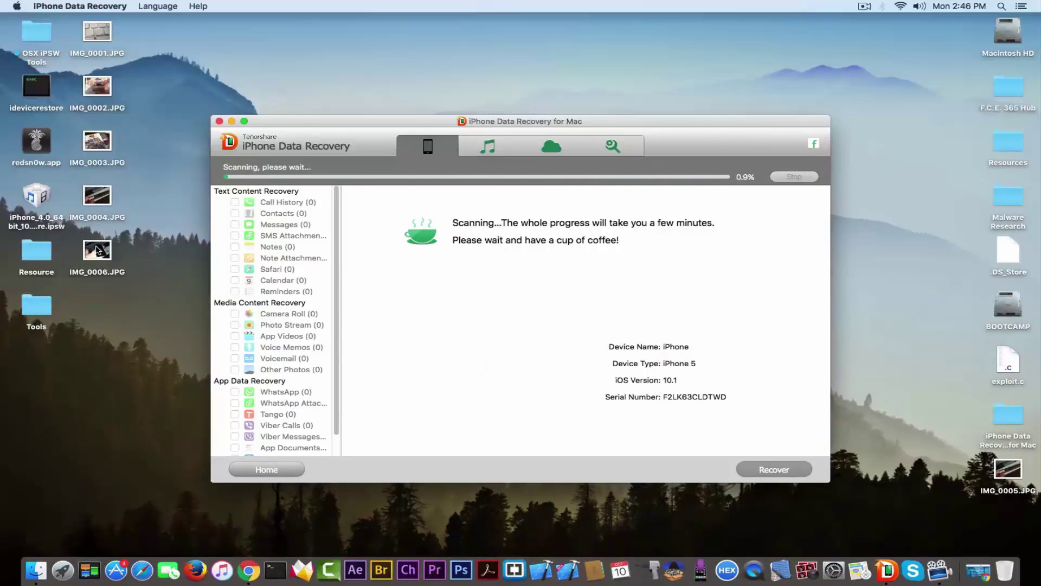
{"action": "left_click", "coordinate": [106, 194]}
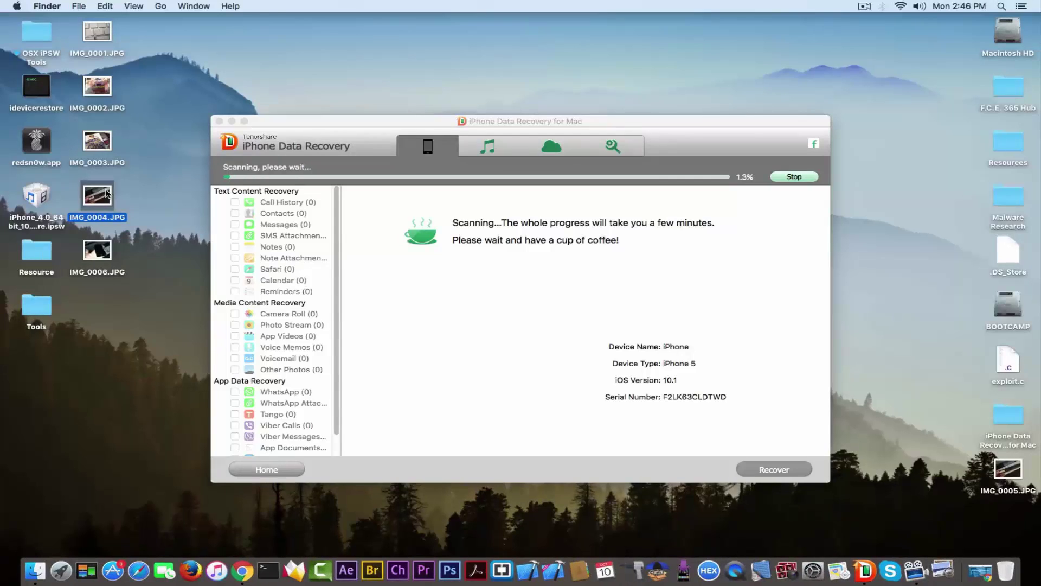
{"action": "double_click", "coordinate": [106, 194]}
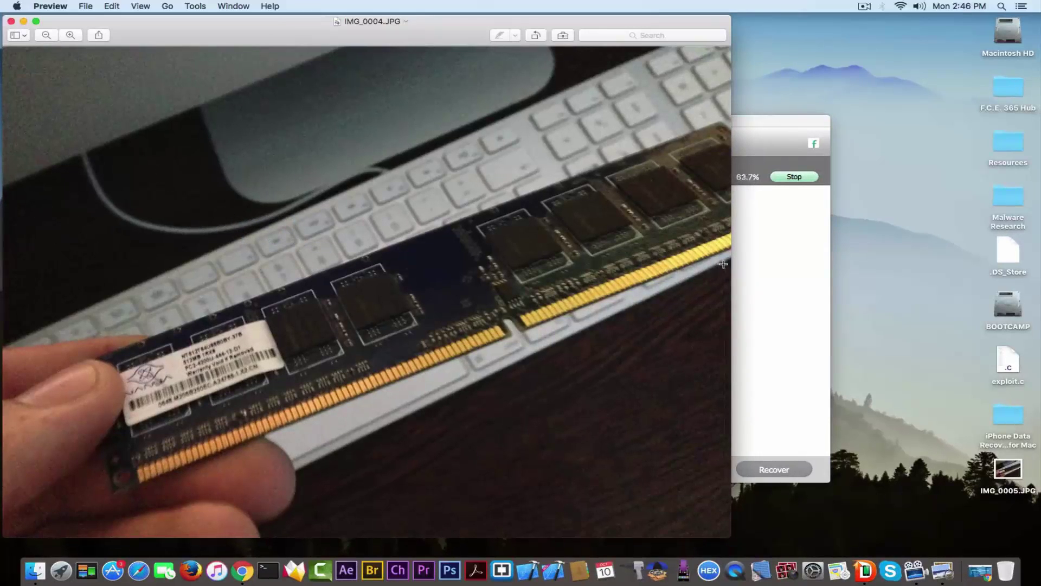
{"action": "left_click_drag", "start_coordinate": [731, 265], "coordinate": [863, 266]}
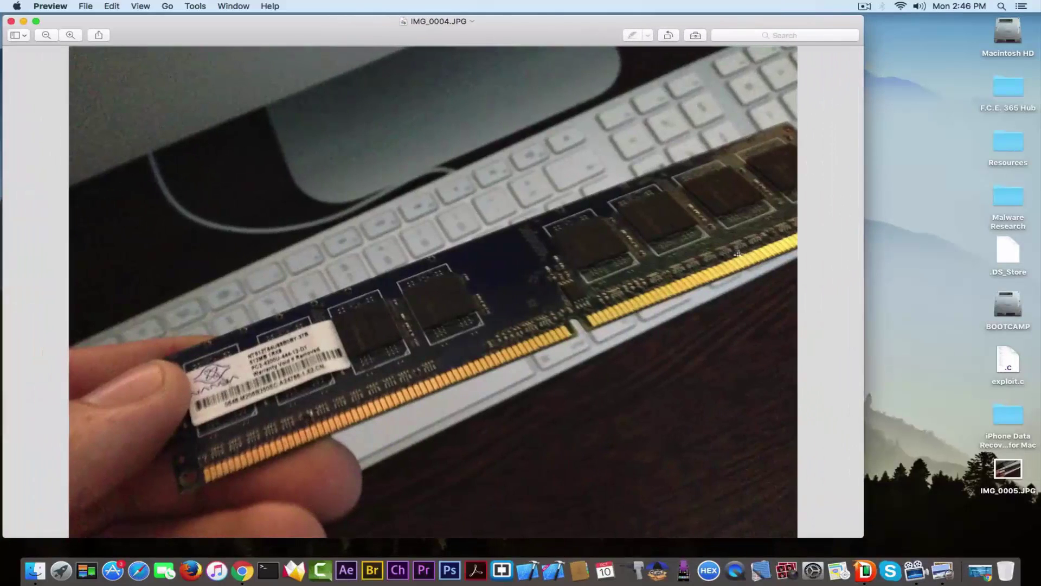
{"action": "left_click", "coordinate": [11, 22]}
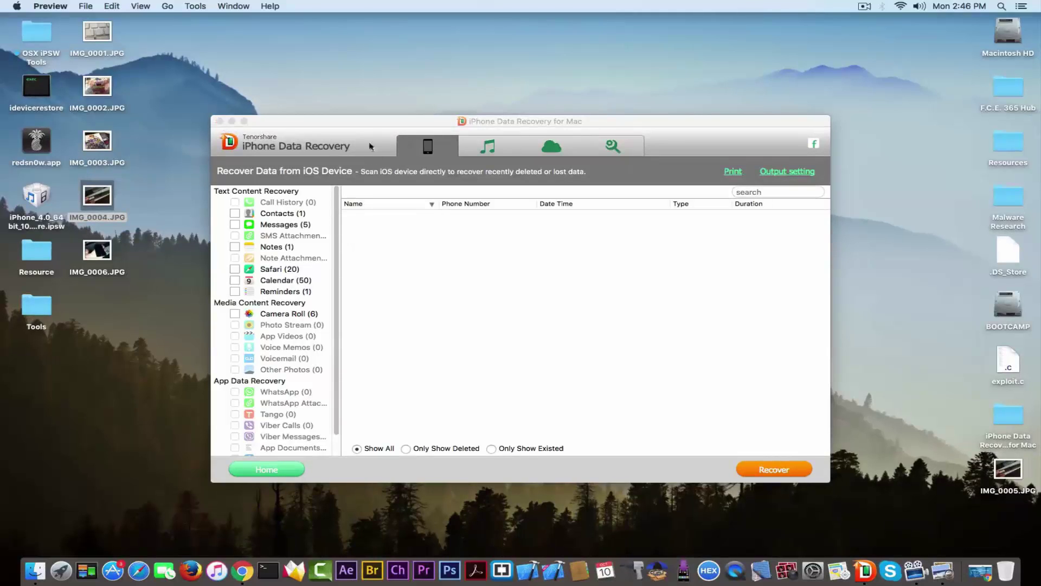
{"action": "left_click", "coordinate": [249, 171]}
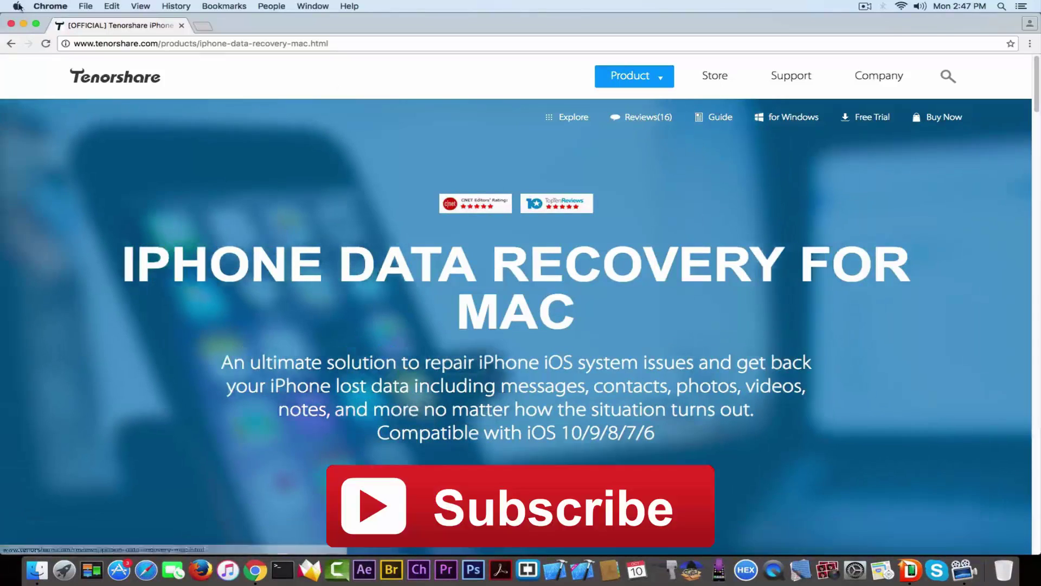
Step: Close the Chrome product page and recovery window, then drag the recovered IMG photos to the Trash
{"action": "left_click", "coordinate": [12, 25]}
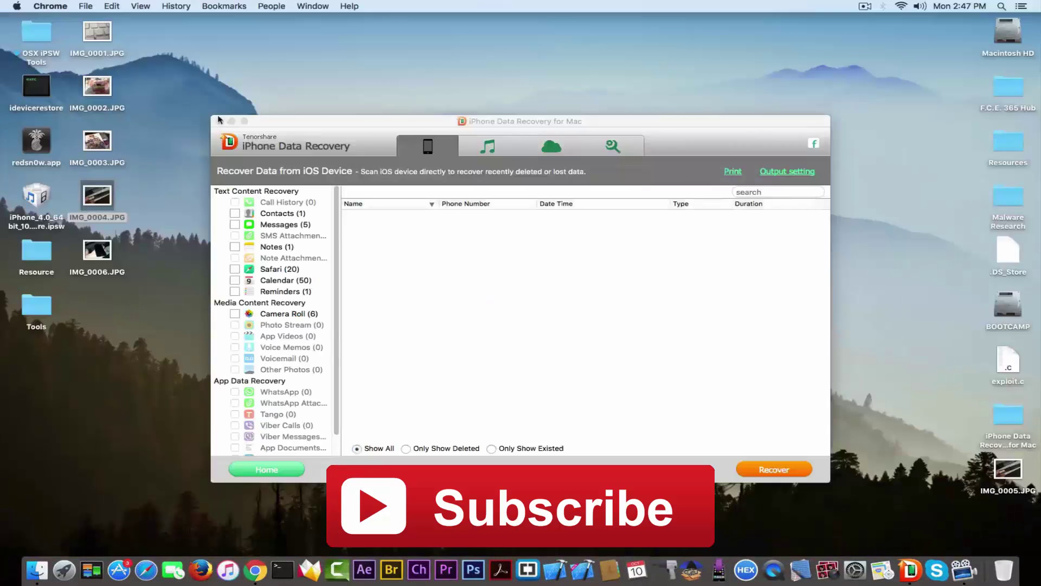
{"action": "left_click", "coordinate": [215, 121]}
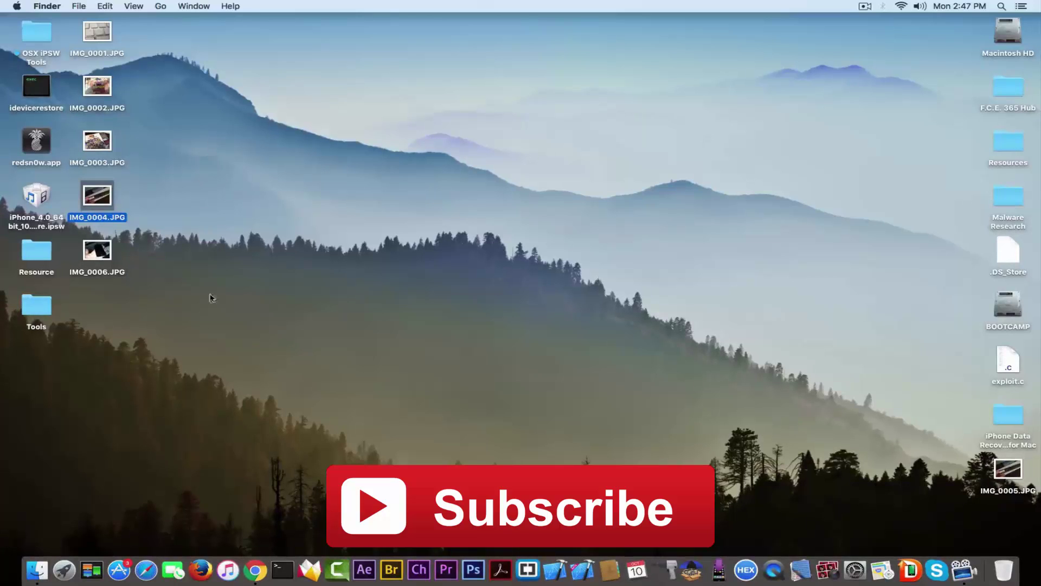
{"action": "left_click_drag", "start_coordinate": [222, 356], "coordinate": [1003, 569]}
{"action": "left_click_drag", "start_coordinate": [1007, 469], "coordinate": [1000, 569]}
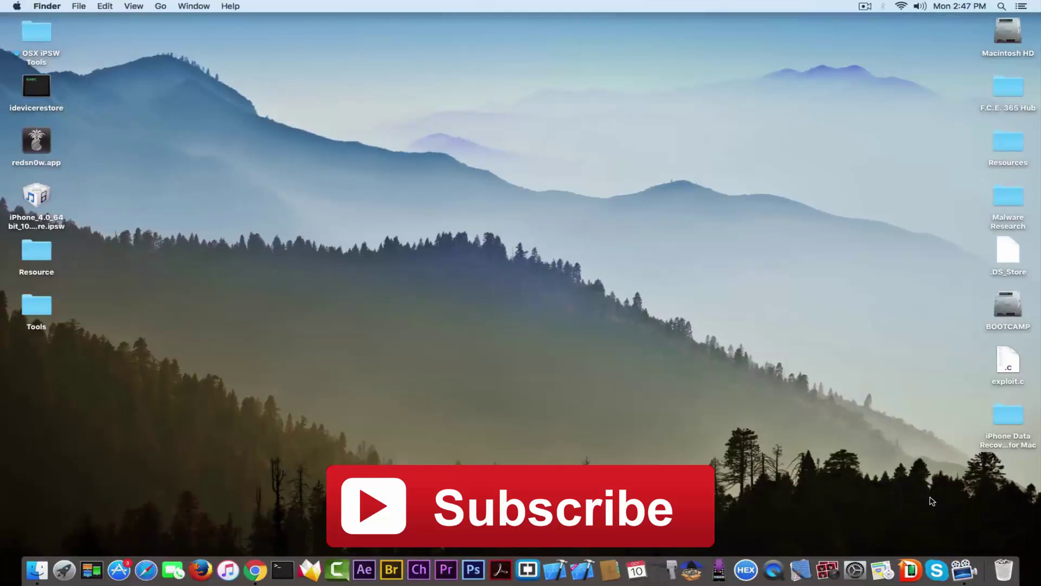